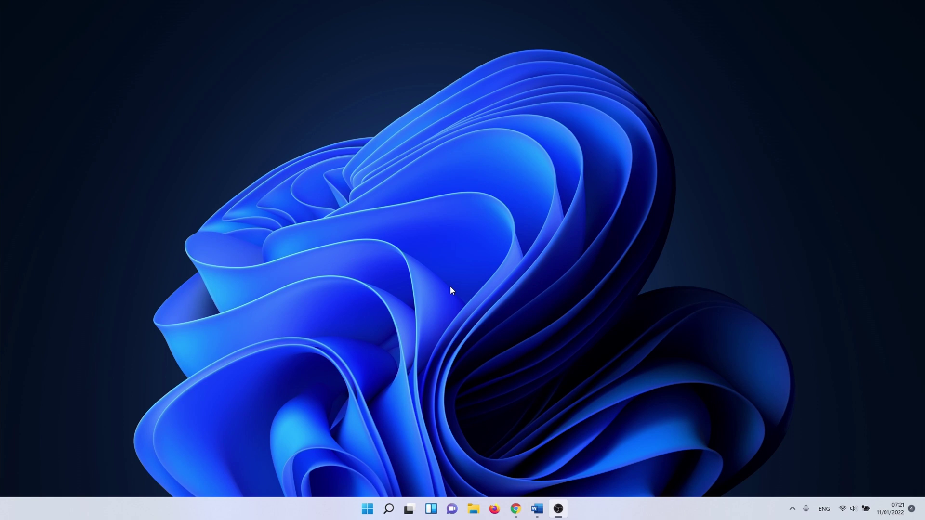
- Open the Temporary files breakdown under System > Storage in Settings
{"action": "right_click", "coordinate": [365, 516]}
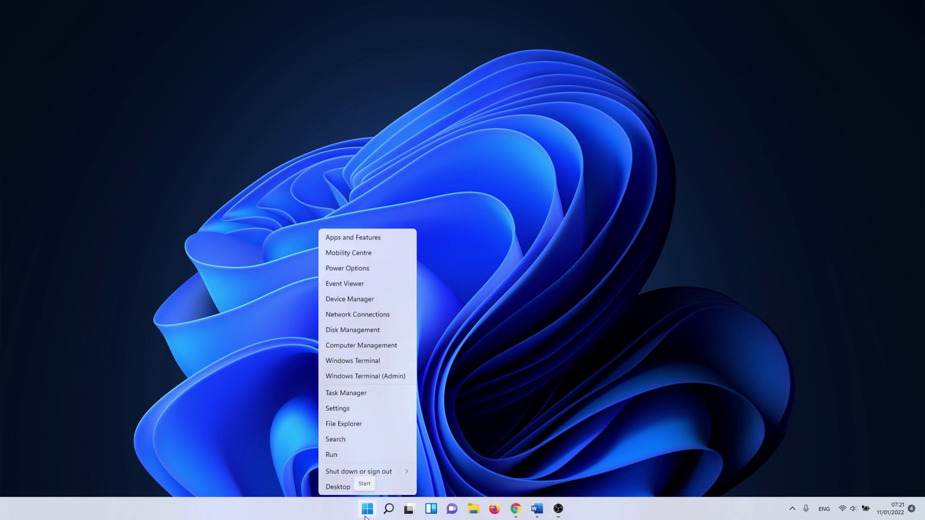
{"action": "left_click", "coordinate": [353, 412]}
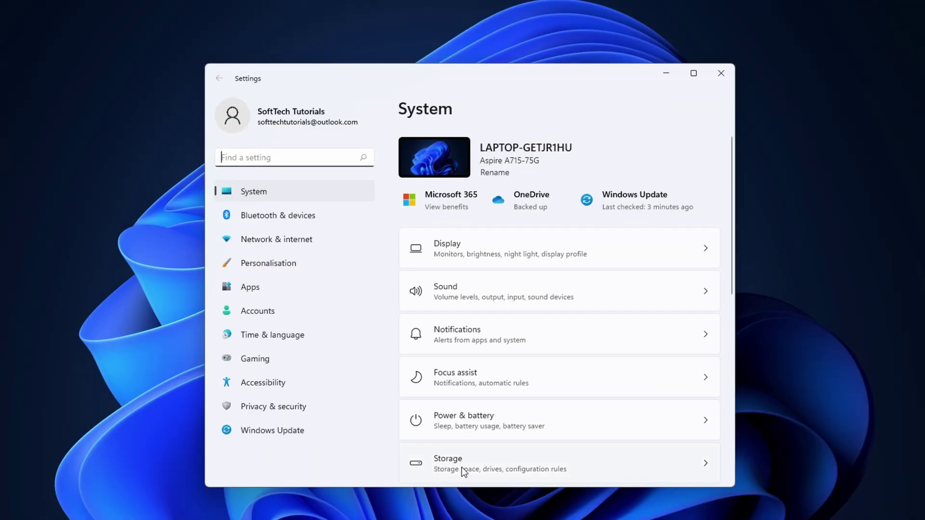
{"action": "left_click", "coordinate": [461, 467]}
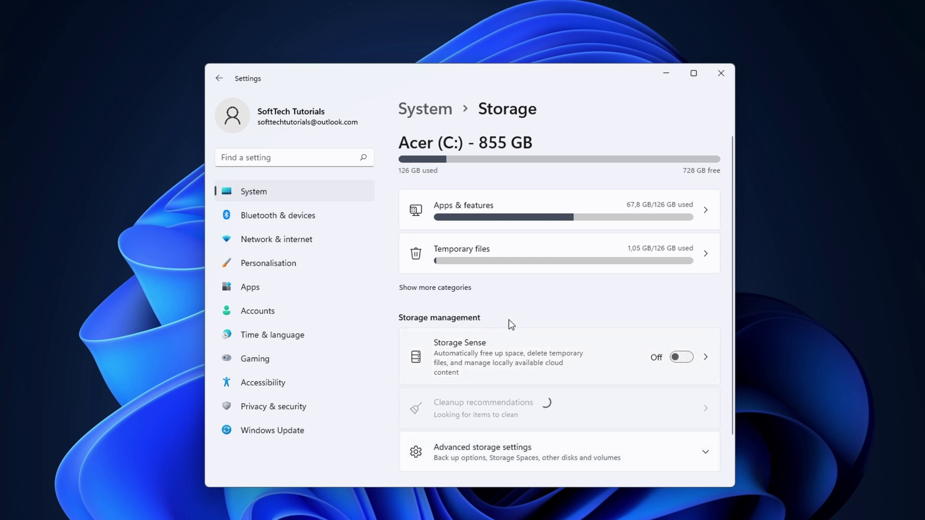
{"action": "left_click", "coordinate": [511, 254]}
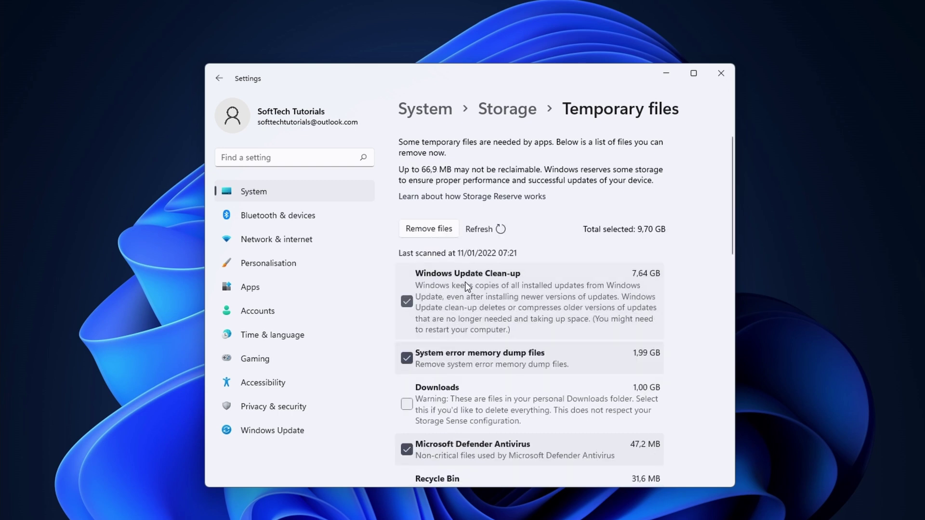
- Delete the checked 9,70 GB of temporary files, confirming with Continue
{"action": "scroll", "coordinate": [465, 286], "scroll_direction": "down", "scroll_amount": 5}
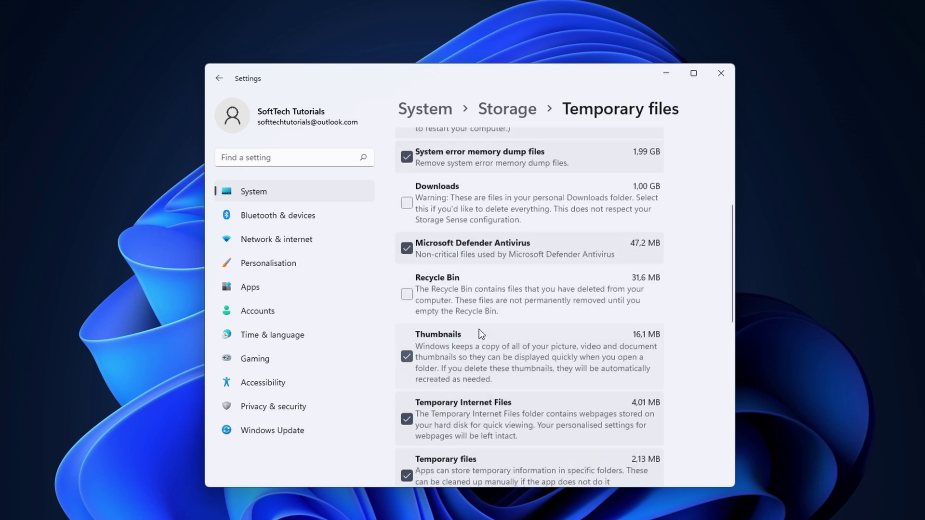
{"action": "scroll", "coordinate": [462, 347], "scroll_direction": "down", "scroll_amount": 4}
{"action": "scroll", "coordinate": [461, 359], "scroll_direction": "up", "scroll_amount": 6}
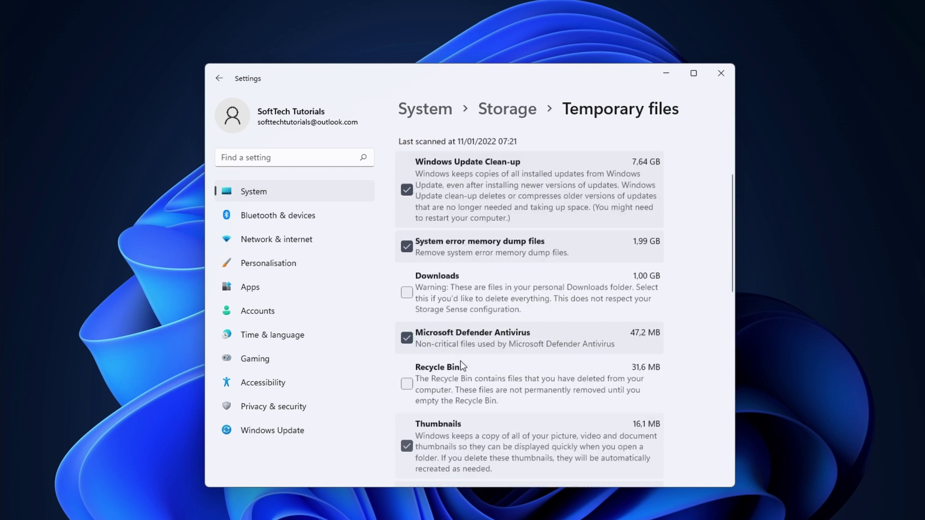
{"action": "scroll", "coordinate": [462, 366], "scroll_direction": "up", "scroll_amount": 2}
{"action": "left_click", "coordinate": [442, 231]}
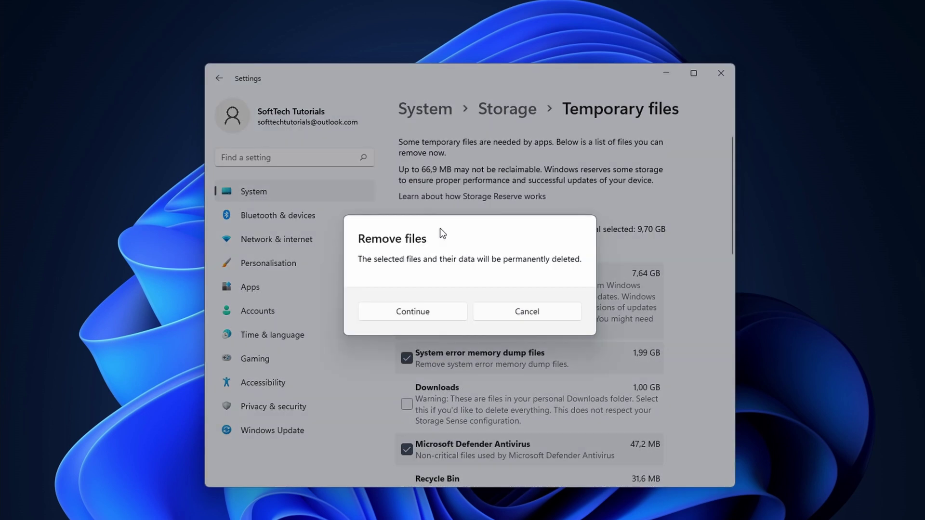
{"action": "left_click", "coordinate": [444, 311]}
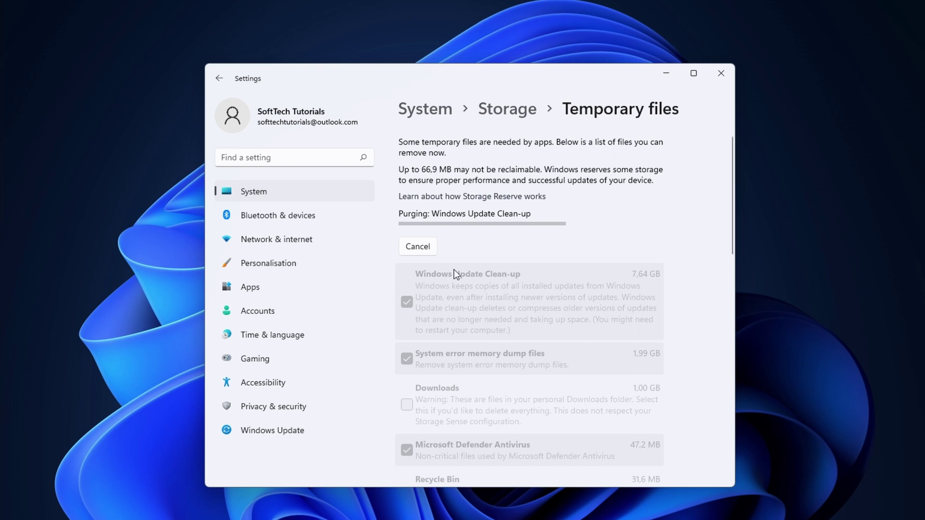
- Enable Storage Sense automatic cleanup, running every week and clearing recycle-bin files after 14 days
{"action": "left_click", "coordinate": [507, 109]}
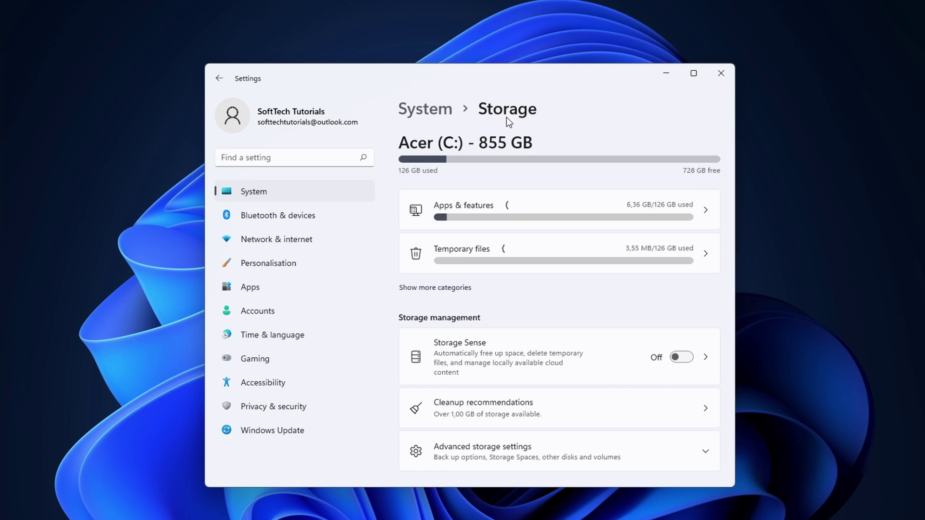
{"action": "left_click", "coordinate": [511, 353]}
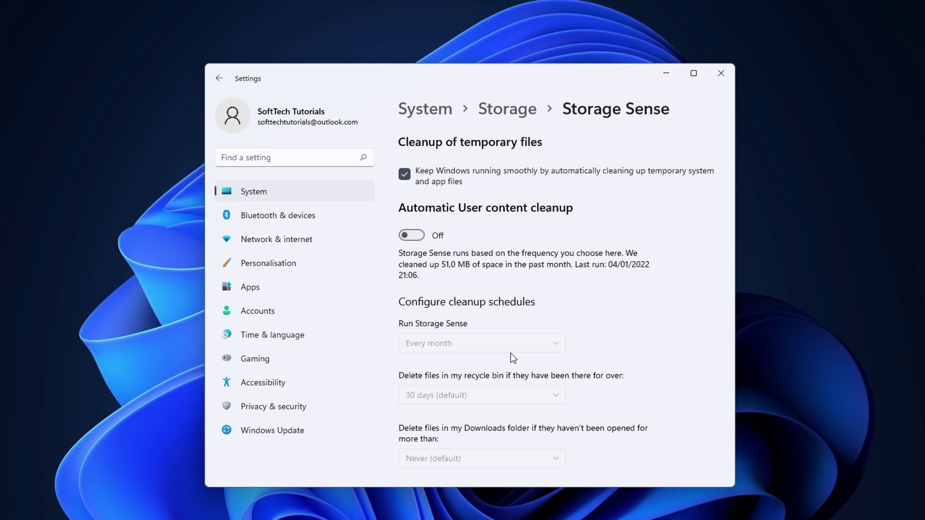
{"action": "left_click", "coordinate": [421, 243]}
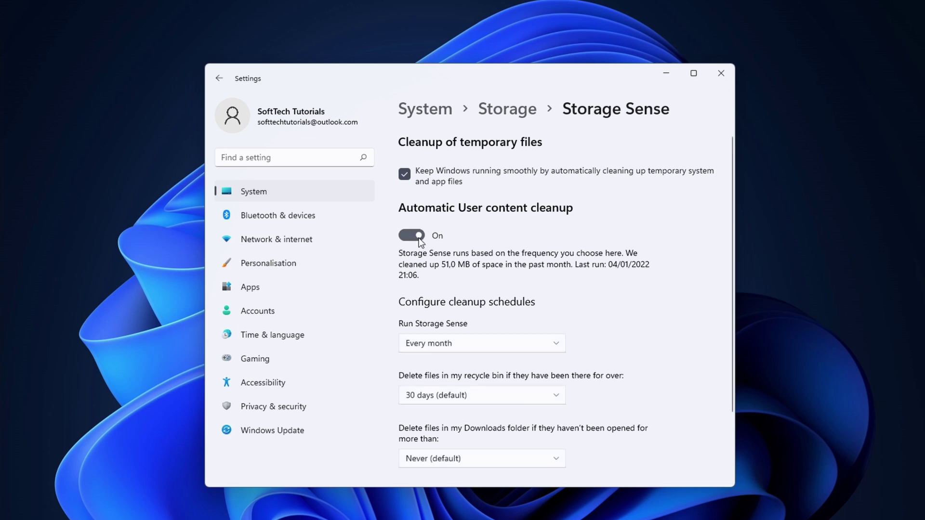
{"action": "left_click", "coordinate": [427, 343]}
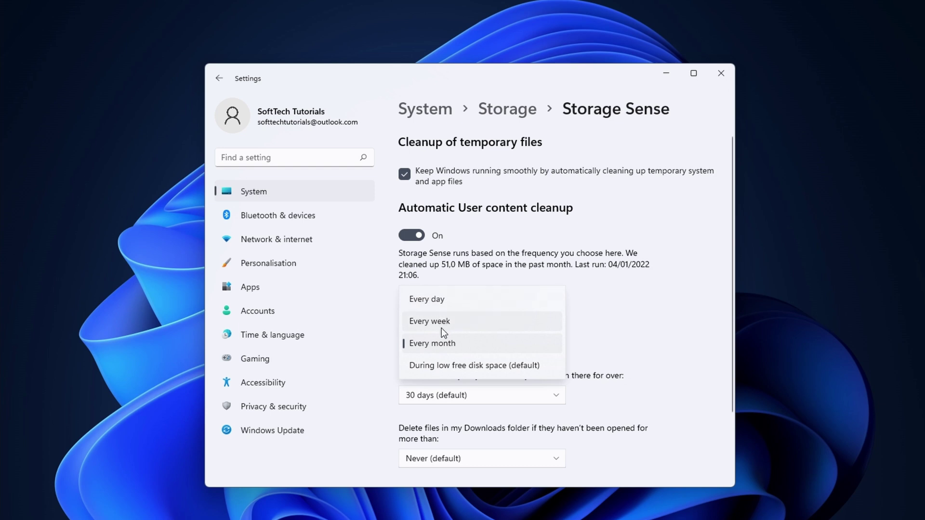
{"action": "left_click", "coordinate": [441, 346]}
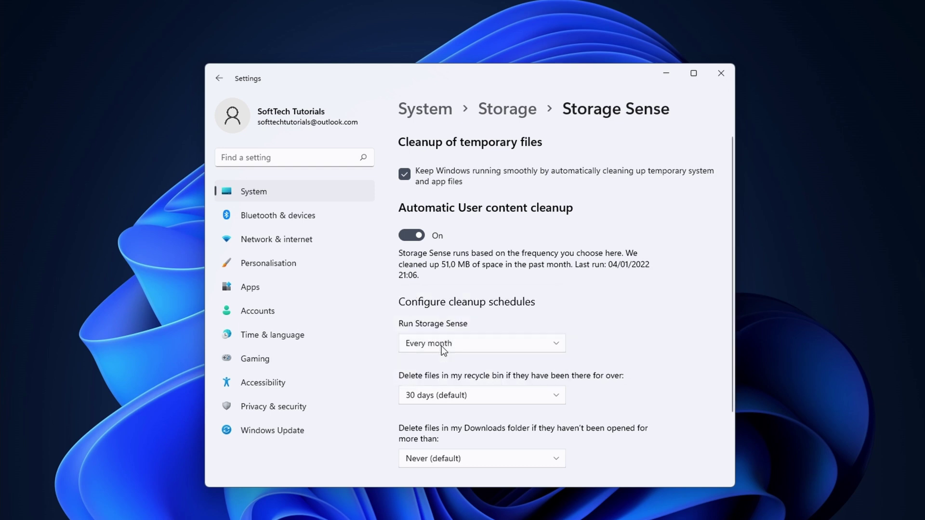
{"action": "left_click", "coordinate": [441, 346]}
{"action": "left_click", "coordinate": [439, 322]}
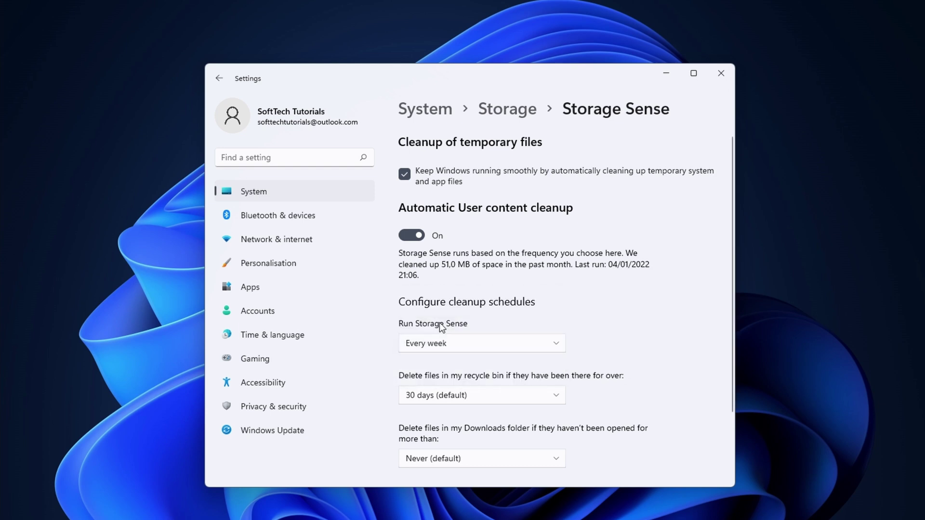
{"action": "left_click", "coordinate": [440, 395]}
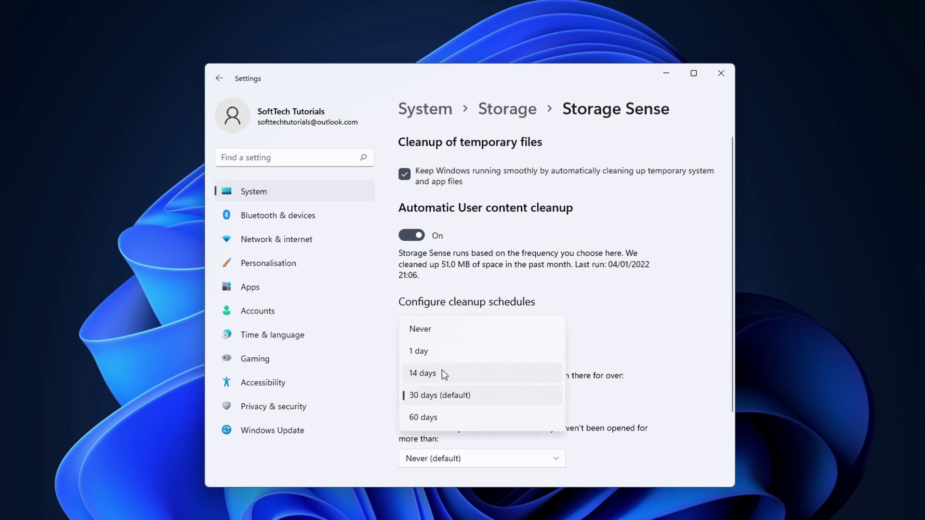
{"action": "left_click", "coordinate": [441, 370]}
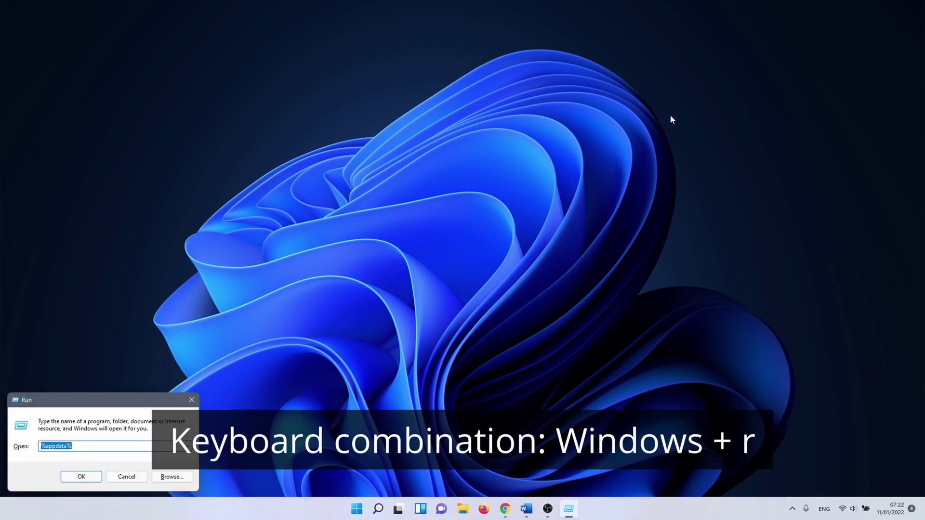
- Run 'temp' and delete everything in the Windows Temp folder, skipping in-use files
{"action": "type", "text": "temp"}
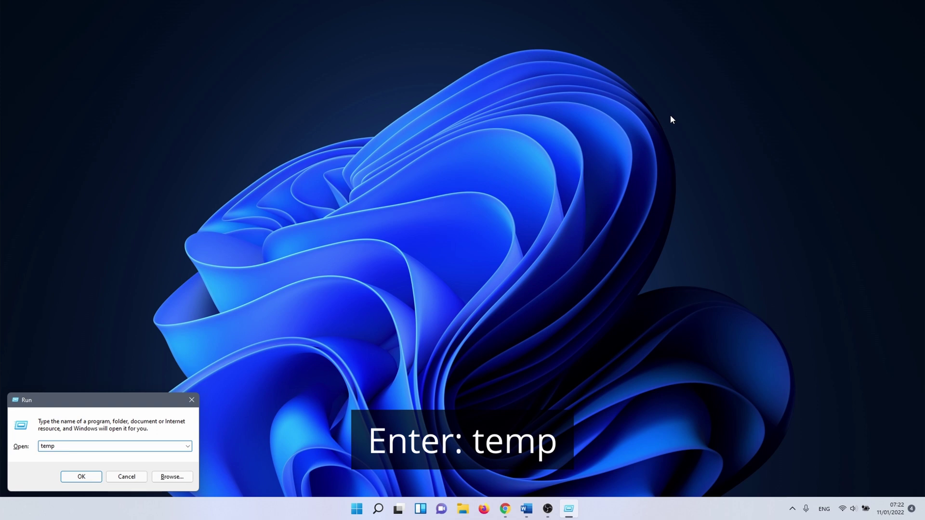
{"action": "key", "text": "Return"}
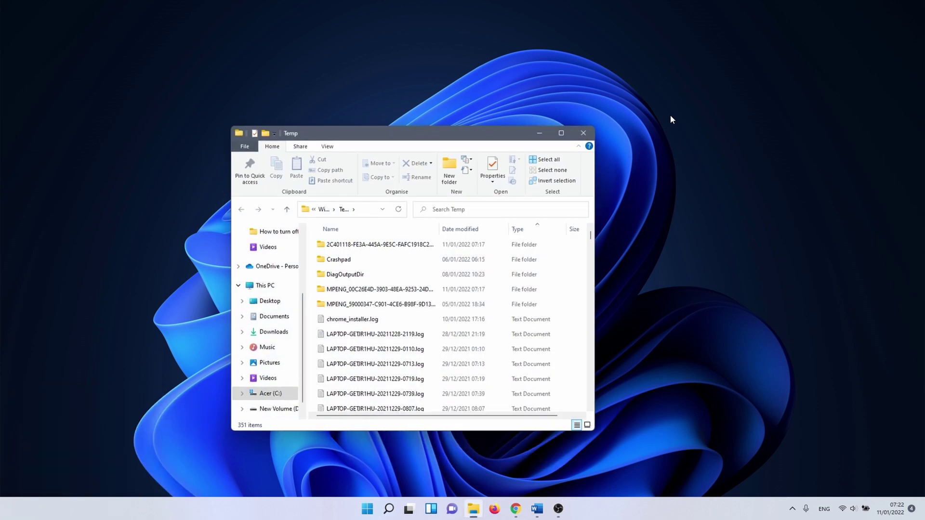
{"action": "left_click", "coordinate": [426, 294]}
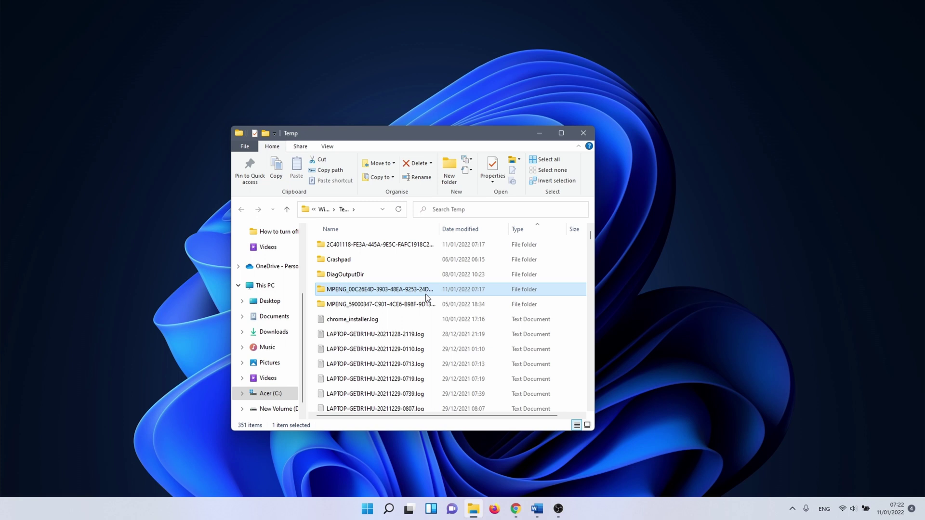
{"action": "key", "text": "ctrl+a"}
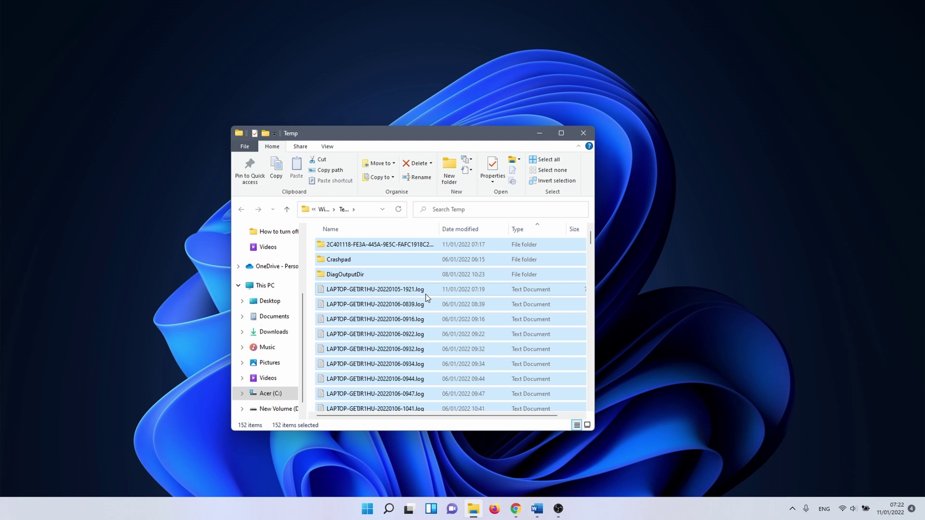
{"action": "key", "text": "Delete"}
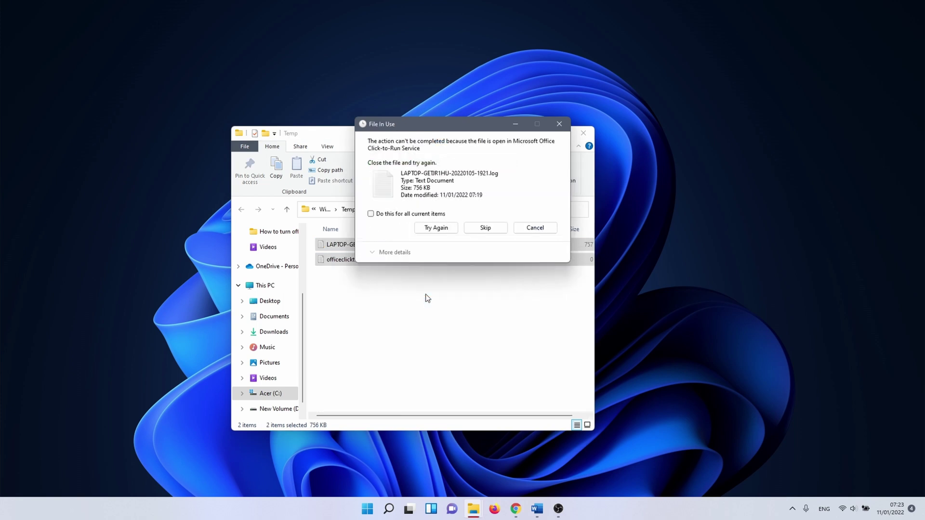
{"action": "left_click", "coordinate": [371, 214]}
{"action": "left_click", "coordinate": [485, 228]}
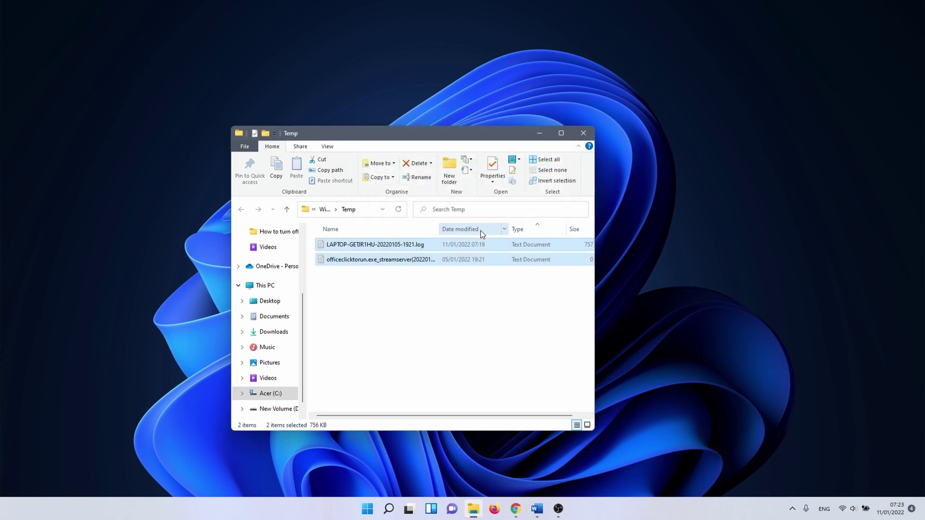
- Run '%temp%' and delete all 322 items in the user Temp folder, skipping in-use ones
{"action": "key", "text": "super+r"}
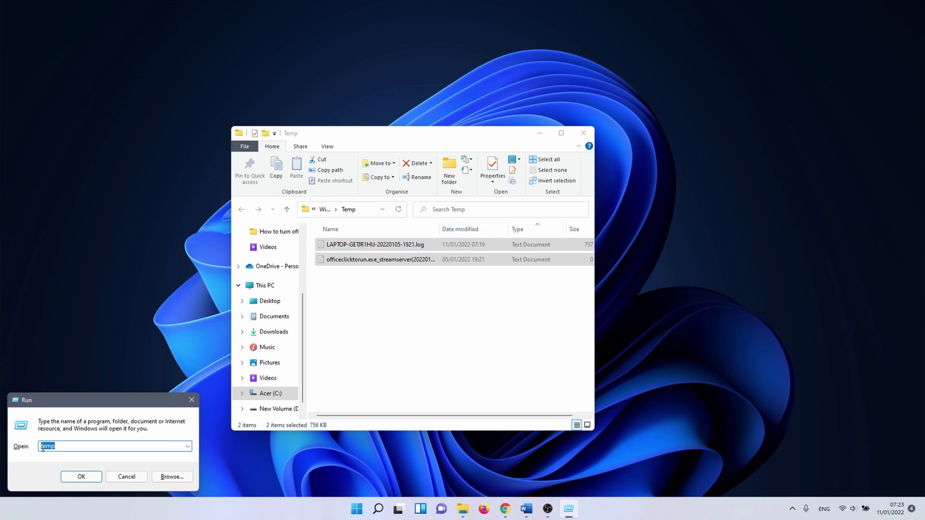
{"action": "left_click", "coordinate": [41, 446]}
{"action": "type", "text": "%"}
{"action": "type", "text": "%"}
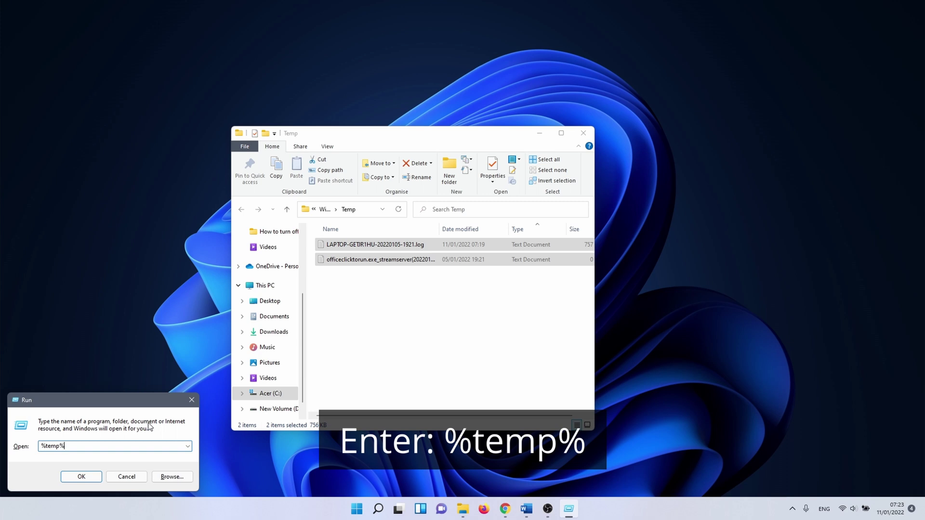
{"action": "key", "text": "Return"}
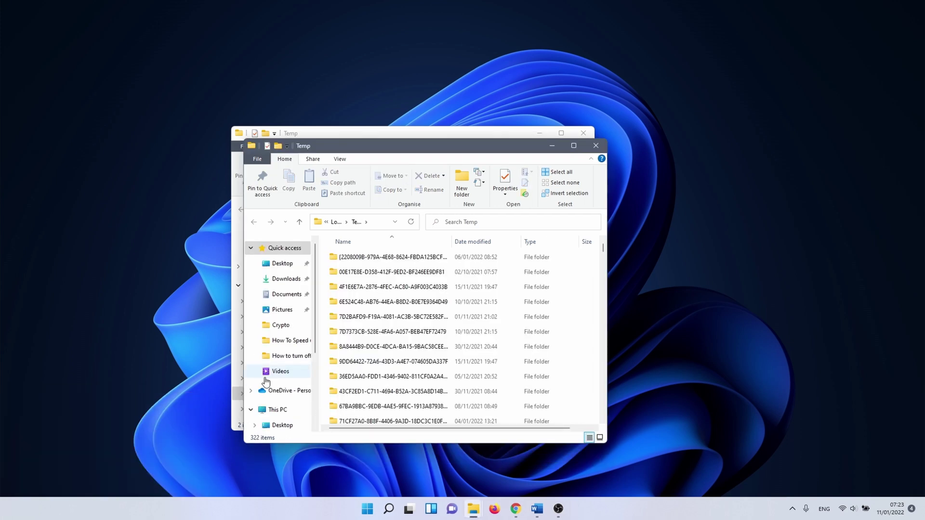
{"action": "key", "text": "ctrl+a"}
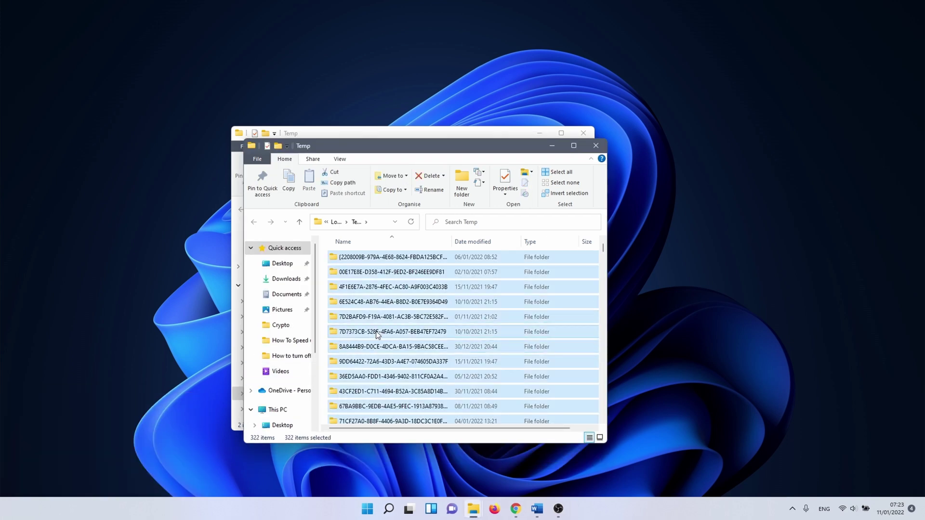
{"action": "key", "text": "Delete"}
{"action": "key", "text": "Return"}
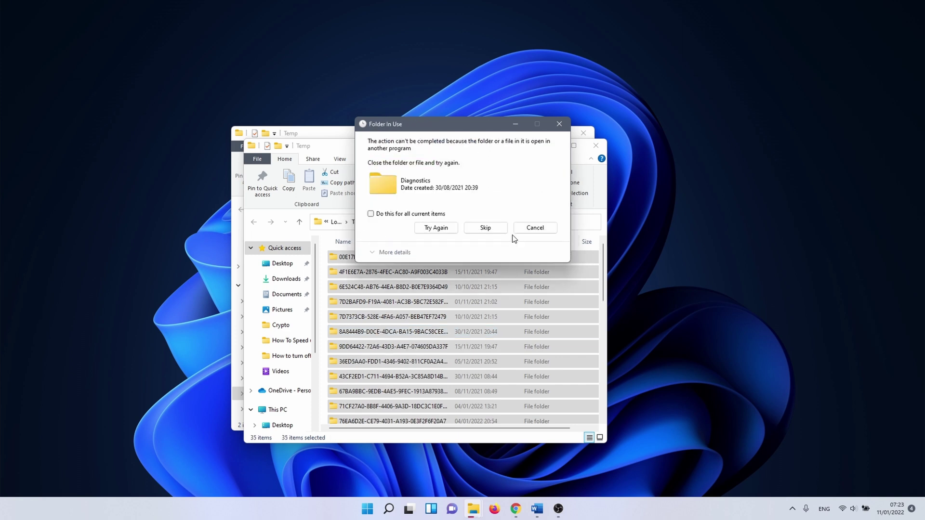
{"action": "left_click", "coordinate": [436, 215]}
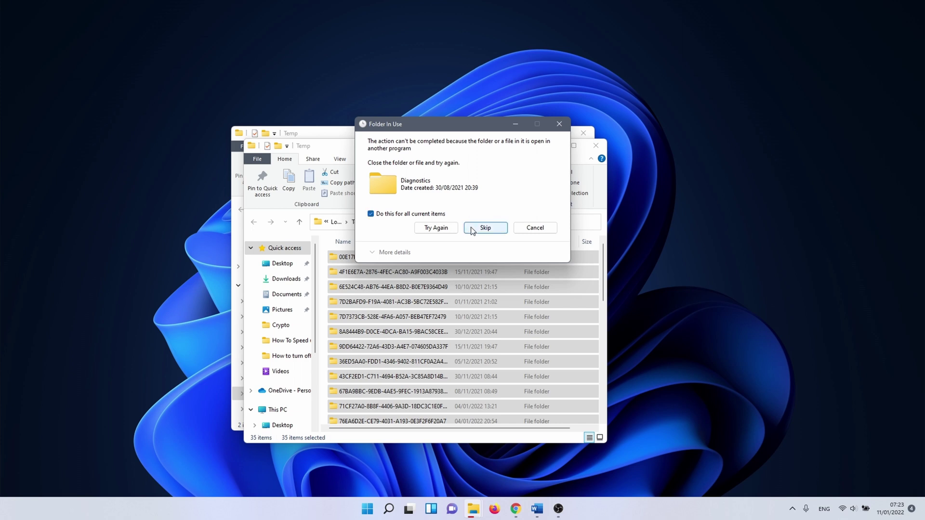
{"action": "left_click", "coordinate": [472, 230]}
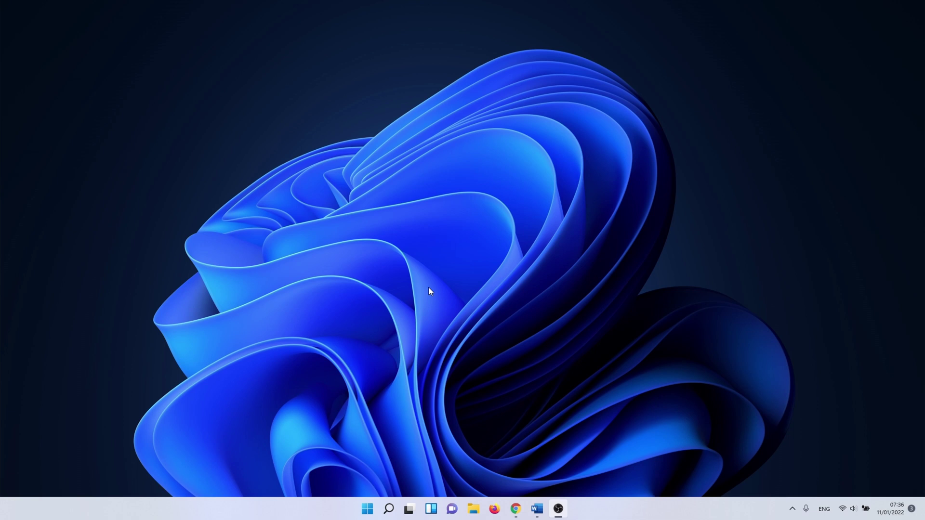
- Search Windows for 'choose a power plan'
{"action": "left_click", "coordinate": [389, 508]}
{"action": "type", "text": "choose a power plan"}
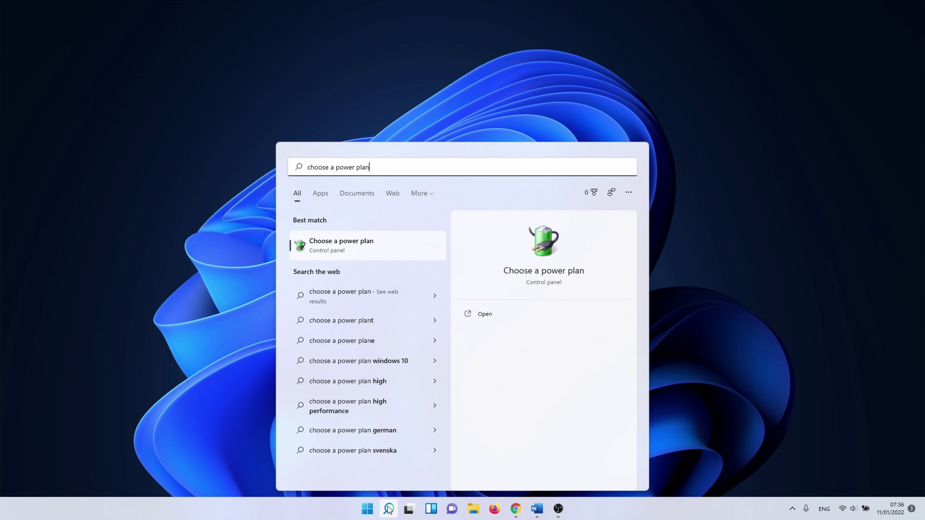
- Open Choose a power plan, reveal additional plans, and select High Performance Plan
{"action": "left_click", "coordinate": [331, 248]}
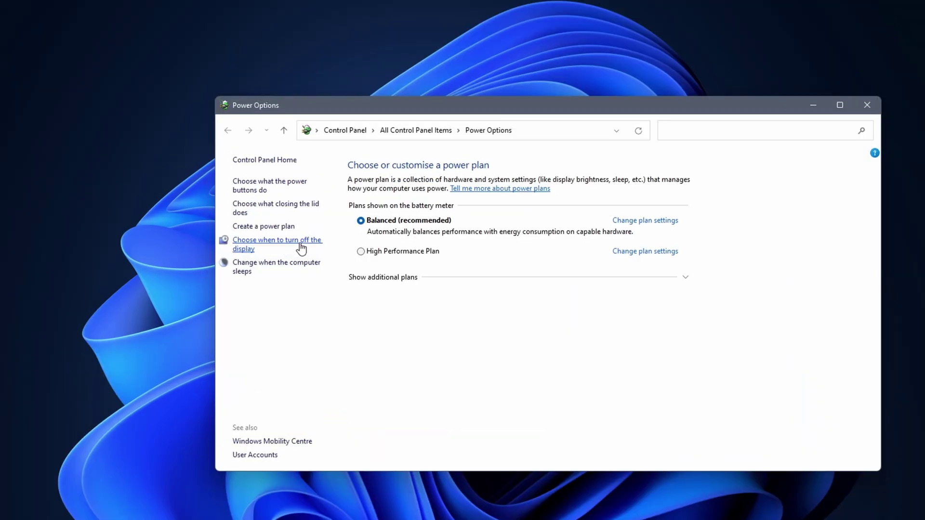
{"action": "left_click", "coordinate": [678, 286]}
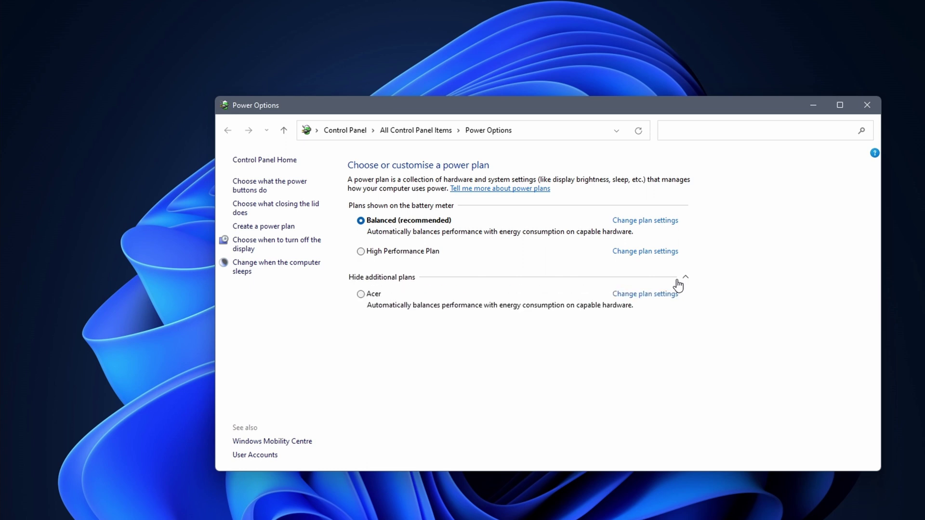
{"action": "left_click", "coordinate": [390, 253]}
- Create My Custom Plan 1 based on High performance and make it active
{"action": "left_click", "coordinate": [278, 227]}
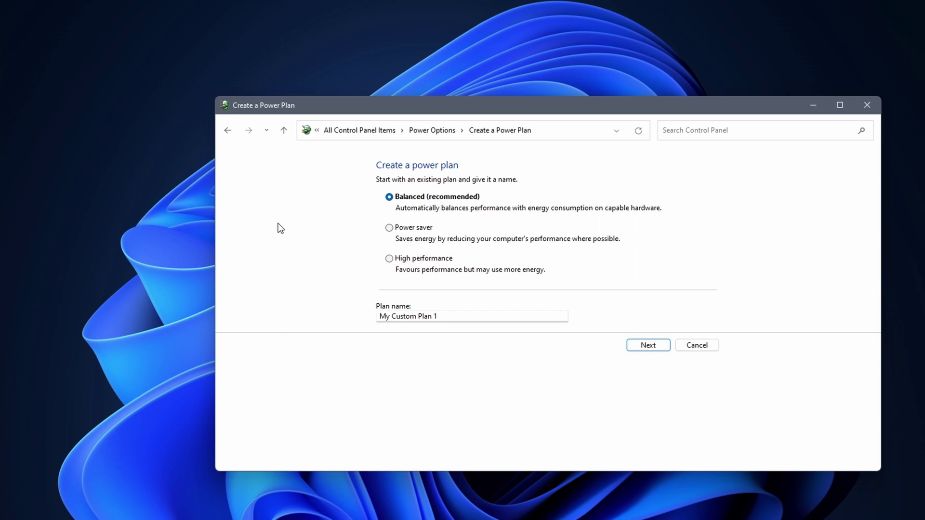
{"action": "left_click", "coordinate": [388, 258]}
{"action": "left_click", "coordinate": [442, 314]}
{"action": "key", "text": "ctrl+a"}
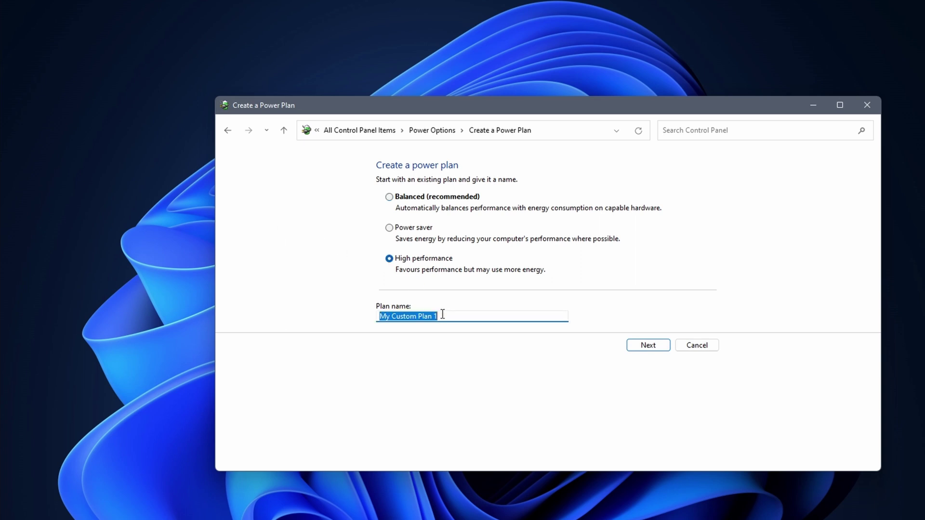
{"action": "left_click", "coordinate": [639, 345]}
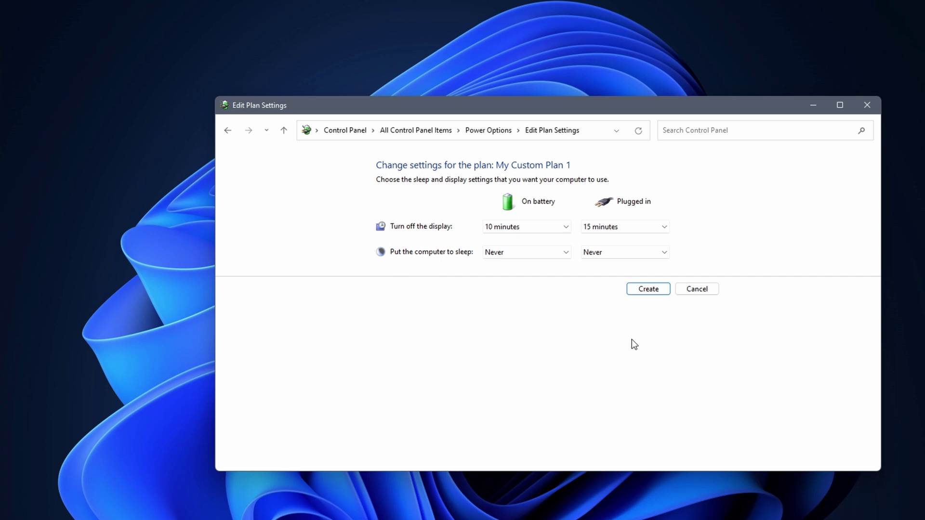
{"action": "left_click", "coordinate": [646, 291]}
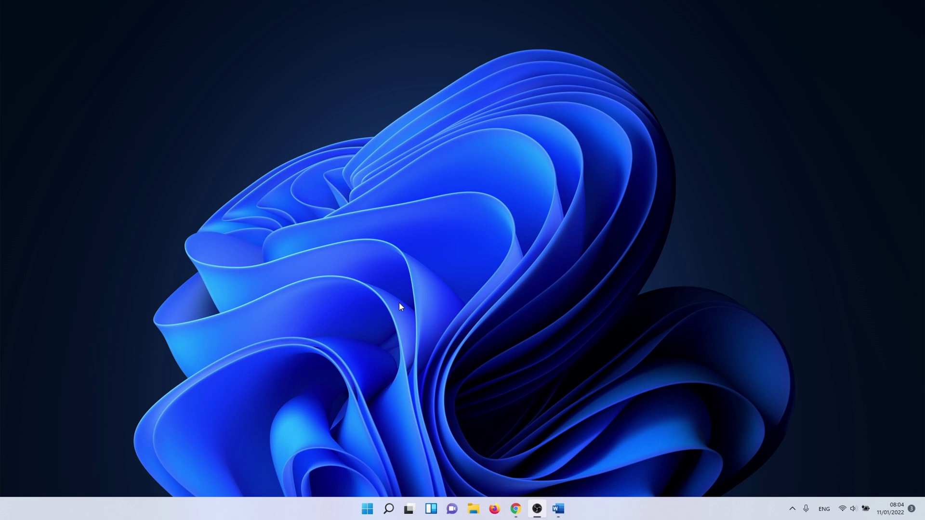
- Open the Startup apps list under Apps in Settings
{"action": "right_click", "coordinate": [367, 509]}
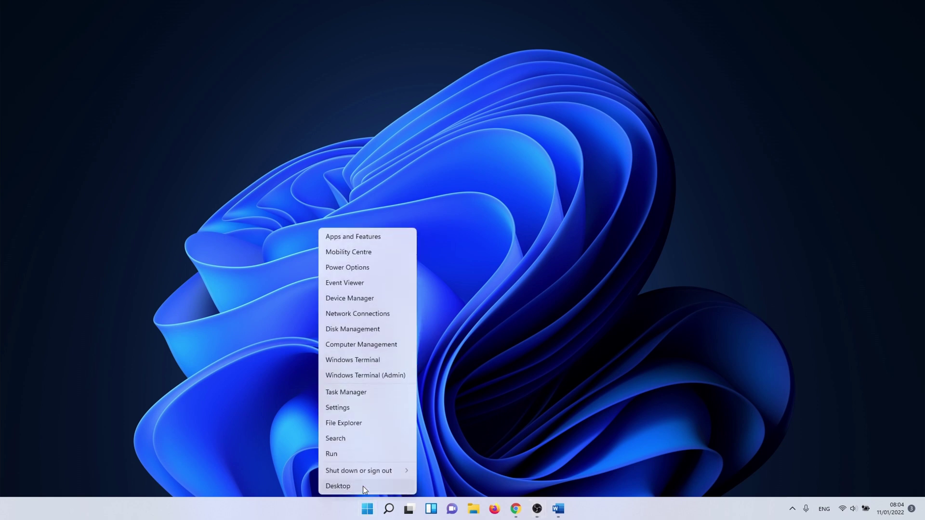
{"action": "left_click", "coordinate": [352, 407]}
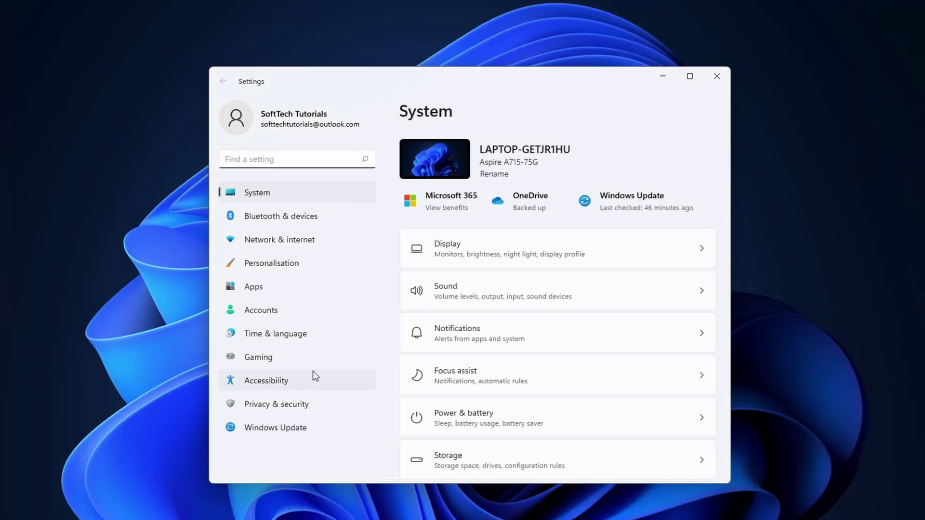
{"action": "left_click", "coordinate": [278, 288]}
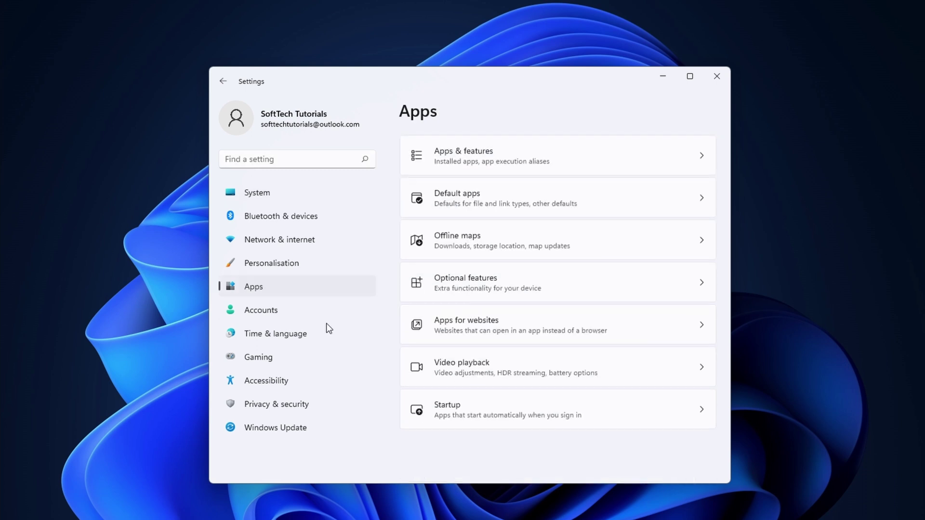
{"action": "left_click", "coordinate": [461, 409]}
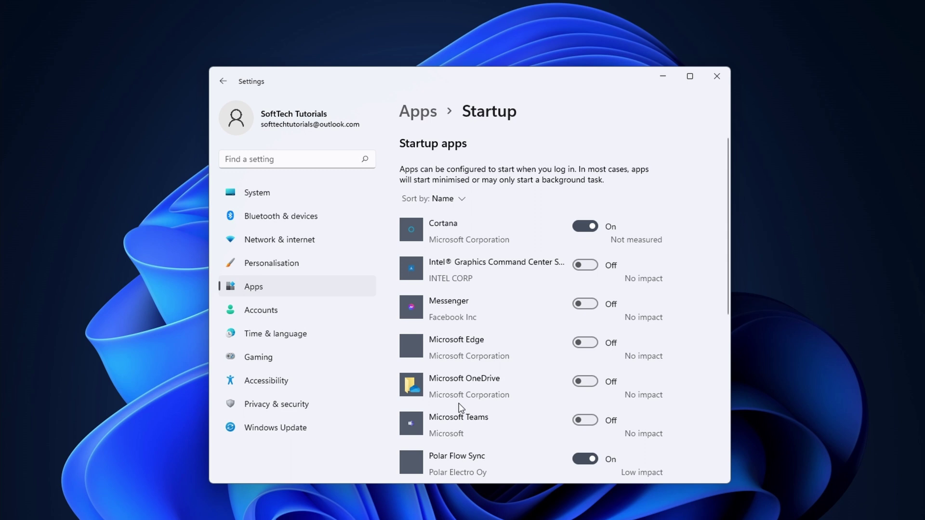
{"action": "scroll", "coordinate": [459, 403], "scroll_direction": "down", "scroll_amount": 5}
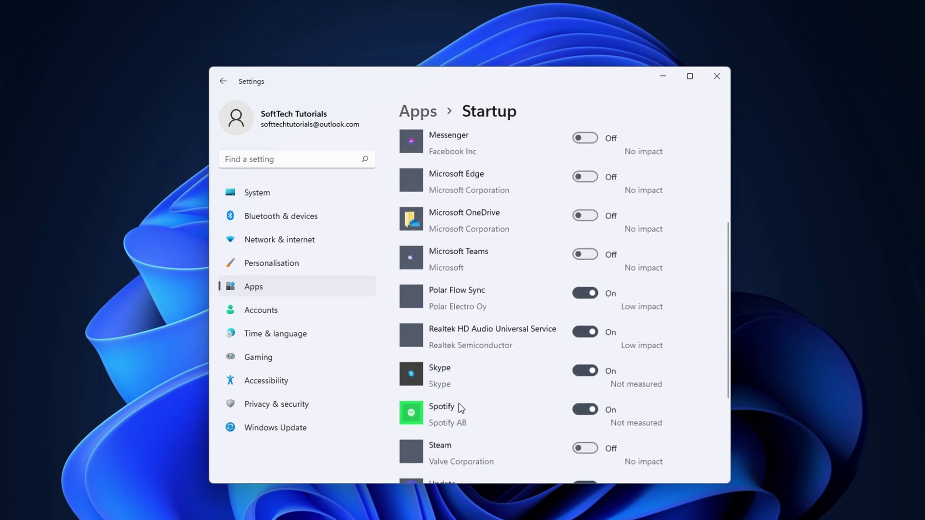
{"action": "scroll", "coordinate": [459, 404], "scroll_direction": "down", "scroll_amount": 2}
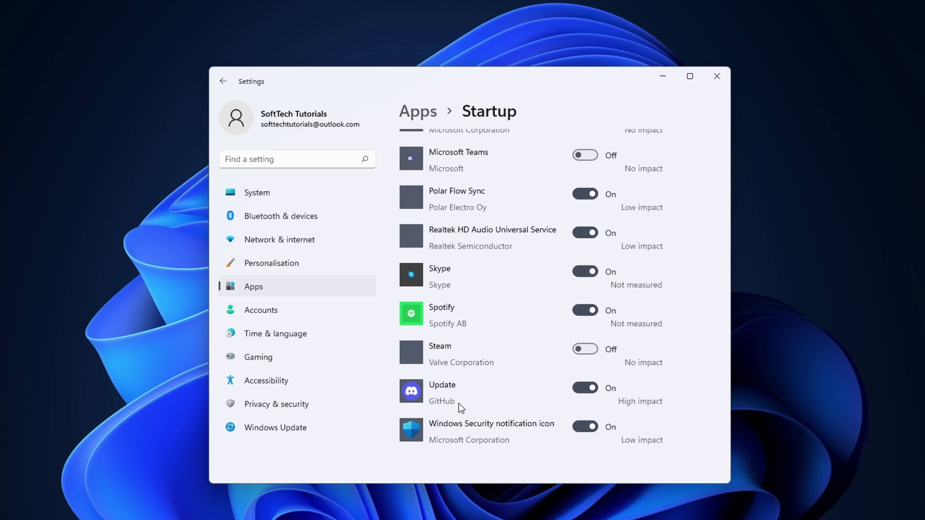
- Switch off the Update, Skype and Spotify startup toggles
{"action": "left_click", "coordinate": [584, 394]}
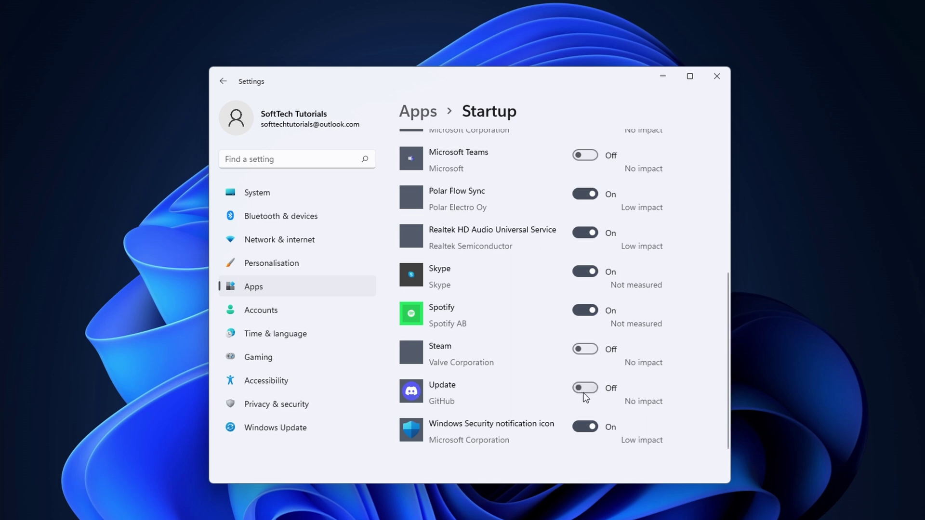
{"action": "left_click", "coordinate": [582, 273]}
{"action": "left_click", "coordinate": [583, 309]}
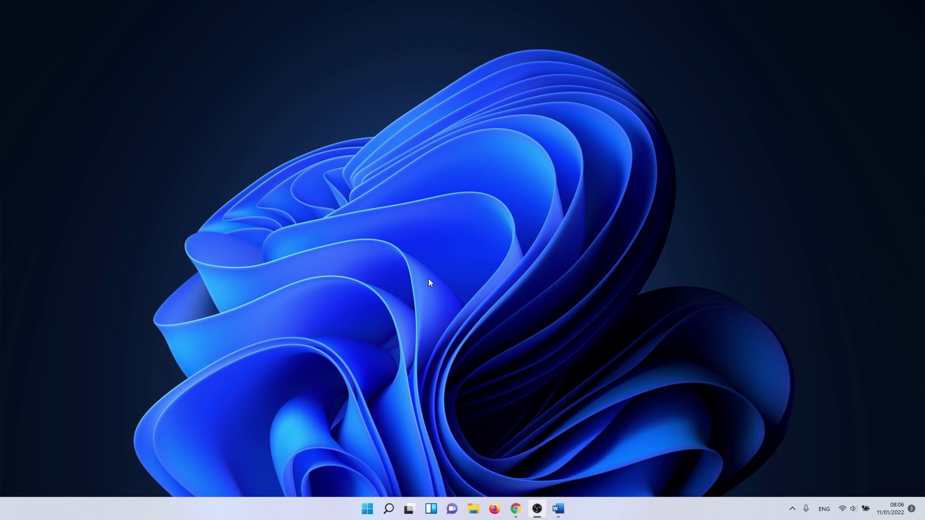
- Uninstall Discord from Apps and Features, confirming removal of its data
{"action": "right_click", "coordinate": [367, 509]}
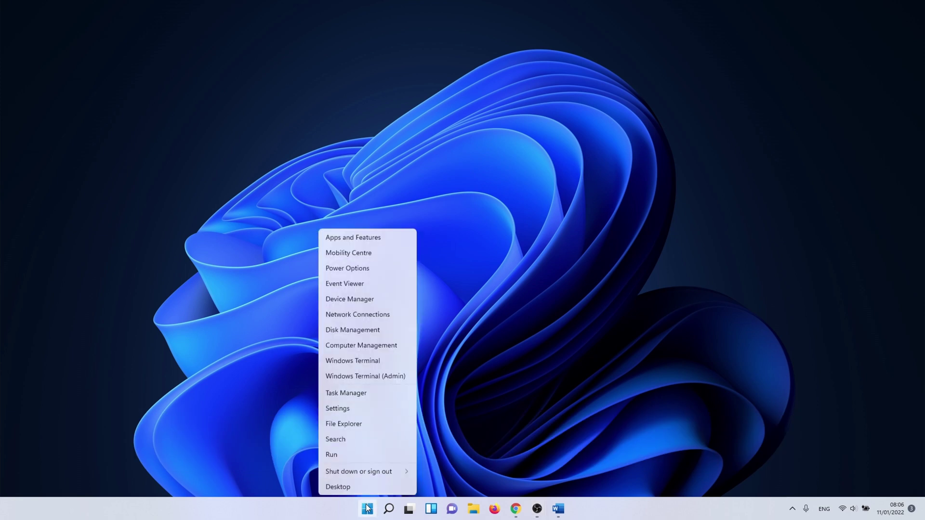
{"action": "left_click", "coordinate": [374, 237]}
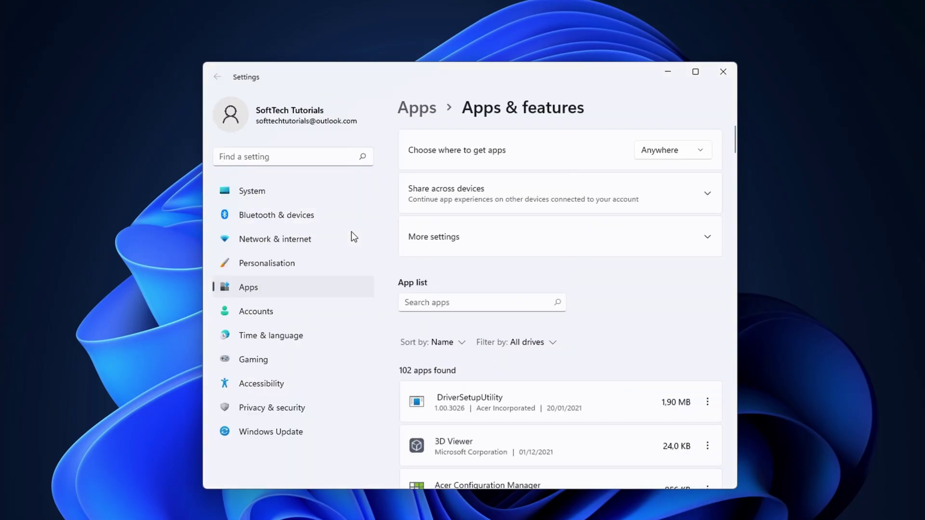
{"action": "scroll", "coordinate": [635, 338], "scroll_direction": "down", "scroll_amount": 10}
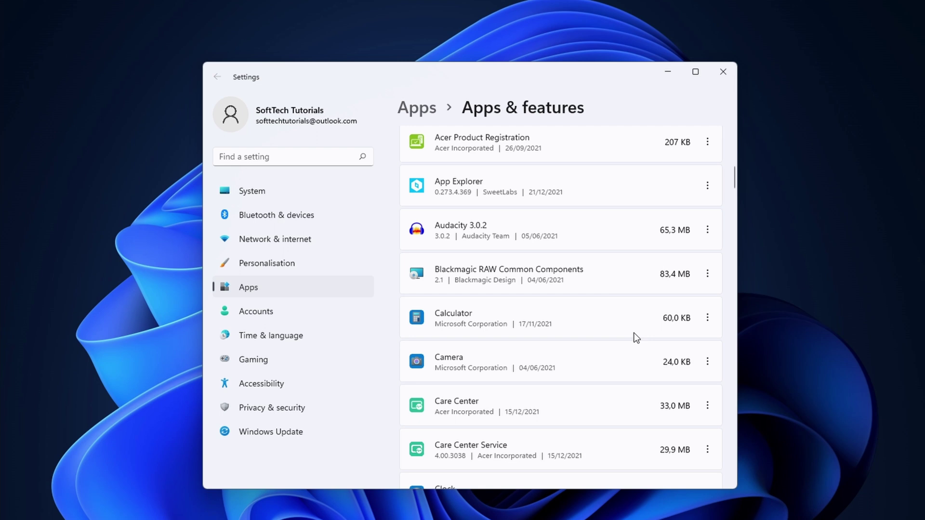
{"action": "scroll", "coordinate": [635, 338], "scroll_direction": "down", "scroll_amount": 4}
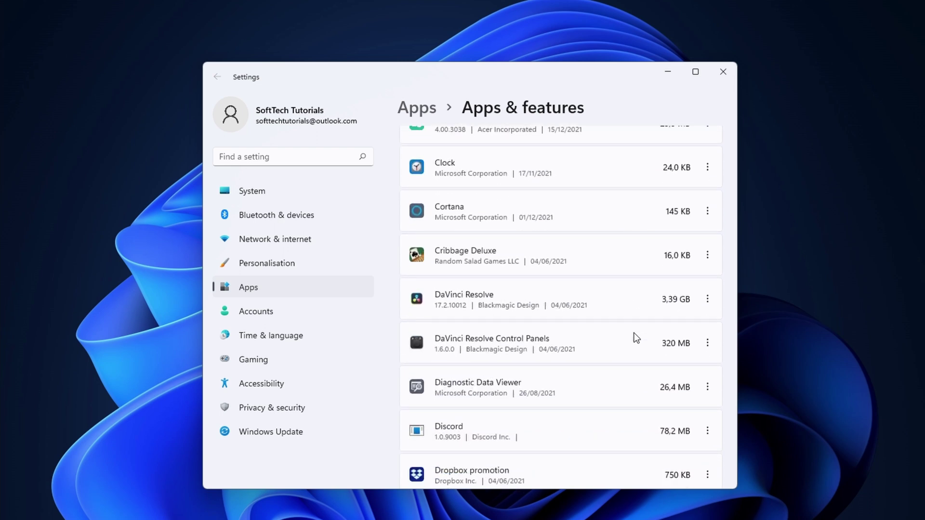
{"action": "left_click", "coordinate": [708, 431]}
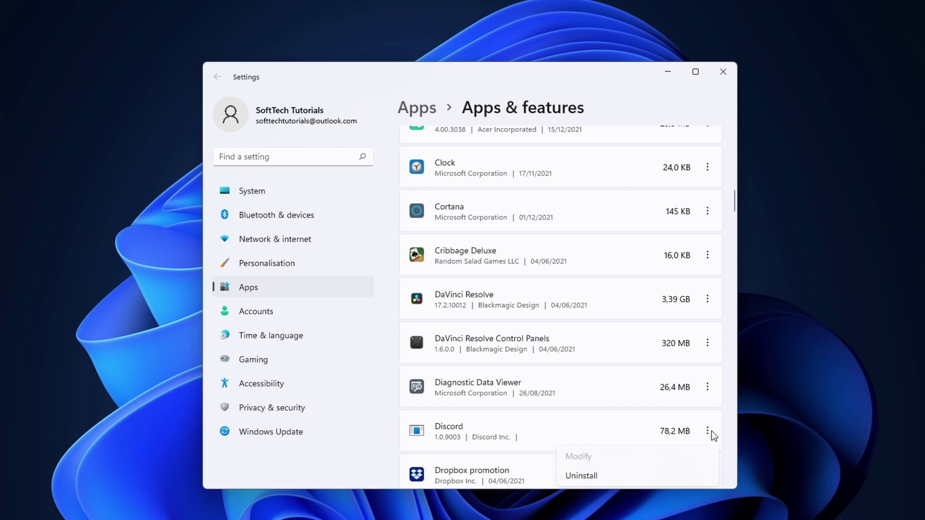
{"action": "left_click", "coordinate": [589, 476]}
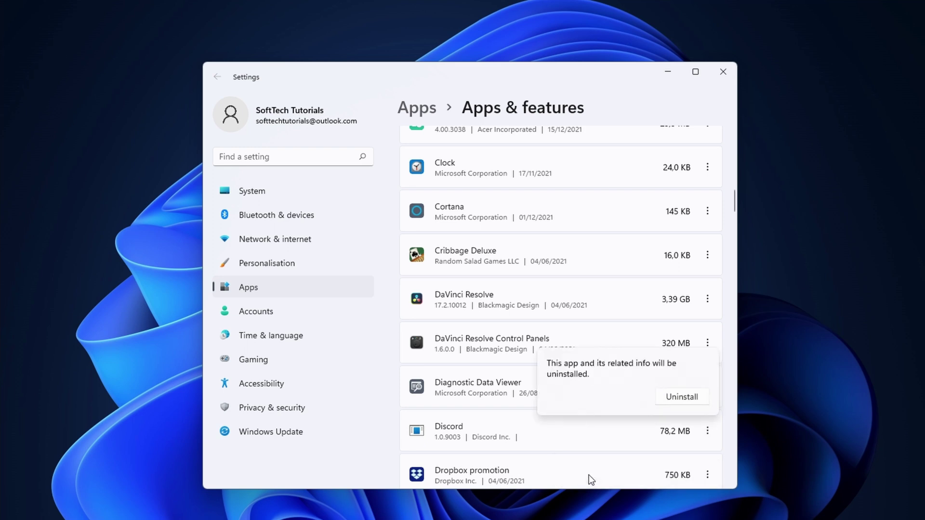
{"action": "left_click", "coordinate": [673, 398]}
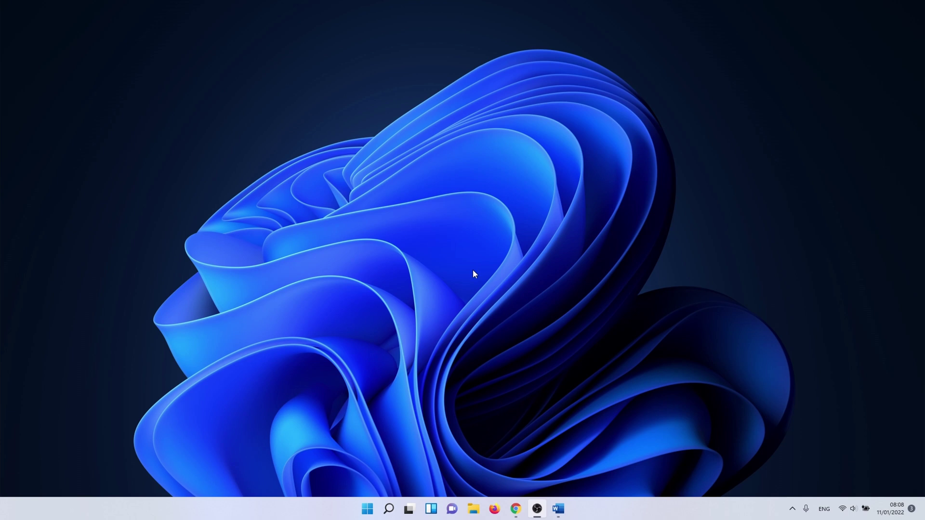
- Search 'transparency' and set Transparency effects to Off
{"action": "left_click", "coordinate": [390, 502]}
{"action": "type", "text": "transparency"}
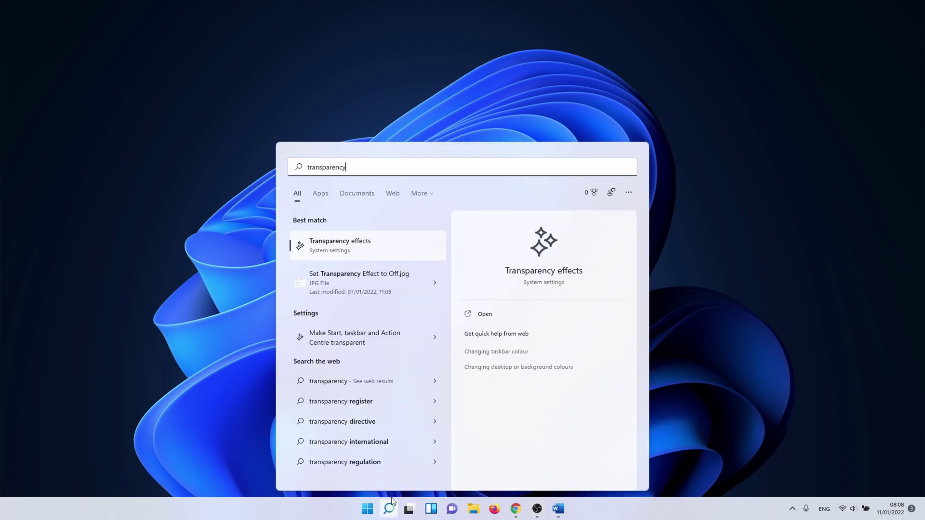
{"action": "left_click", "coordinate": [343, 246]}
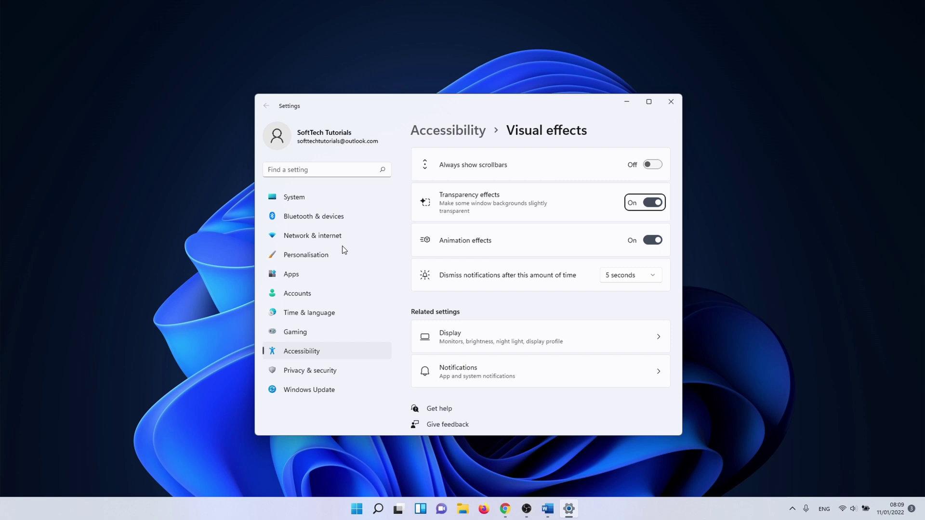
{"action": "left_click", "coordinate": [656, 206]}
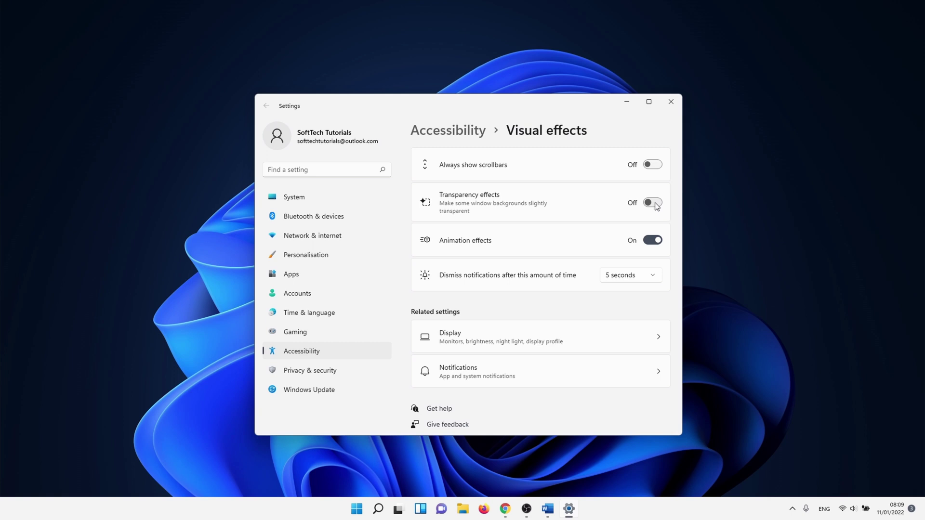
{"action": "left_click", "coordinate": [653, 202]}
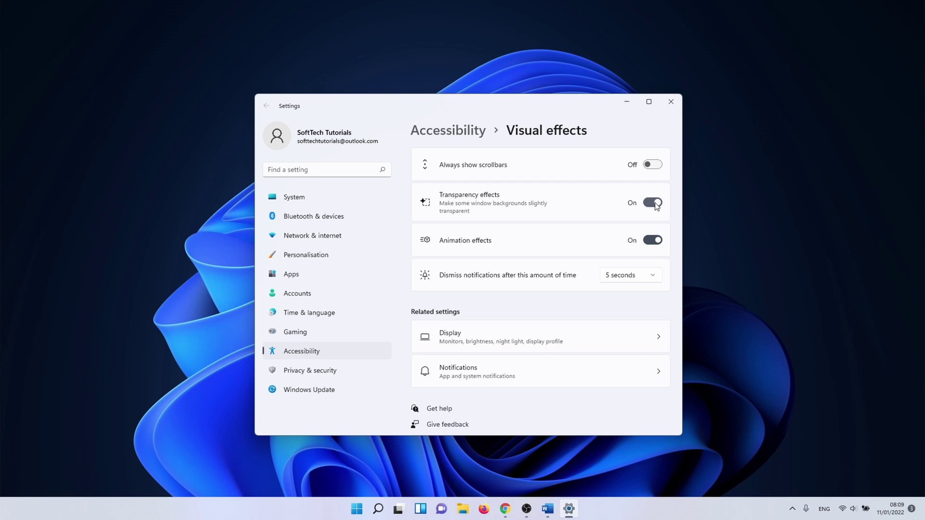
{"action": "left_click", "coordinate": [653, 202]}
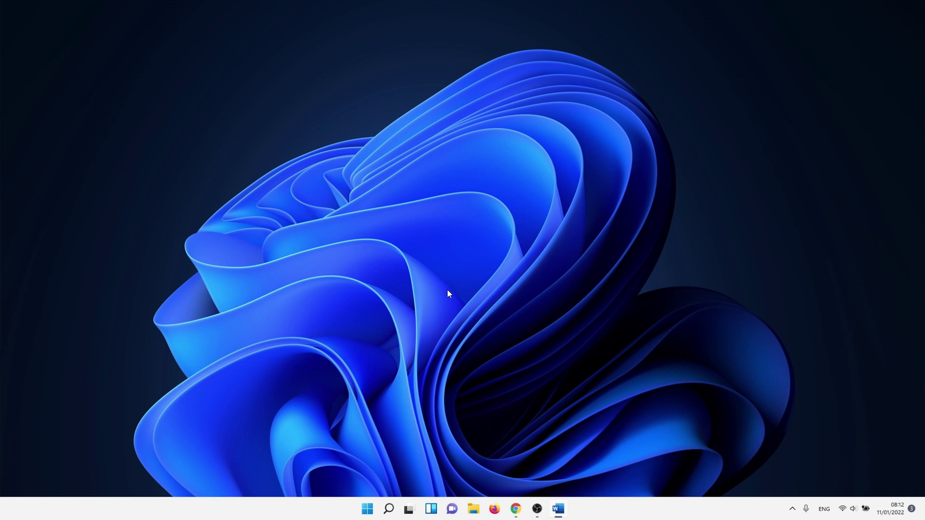
- Search 'advanced system' to open System Properties and centre its window on screen
{"action": "left_click", "coordinate": [389, 511]}
{"action": "type", "text": "advanced system"}
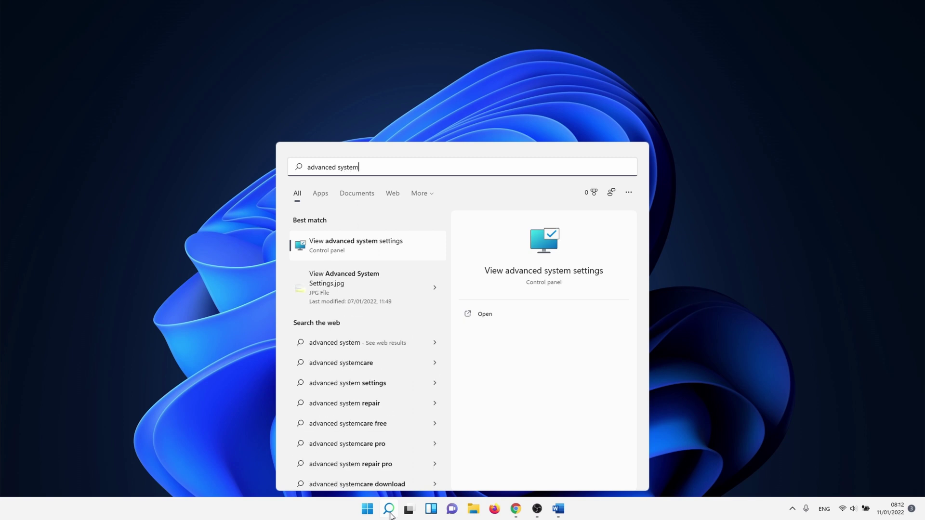
{"action": "left_click", "coordinate": [396, 251]}
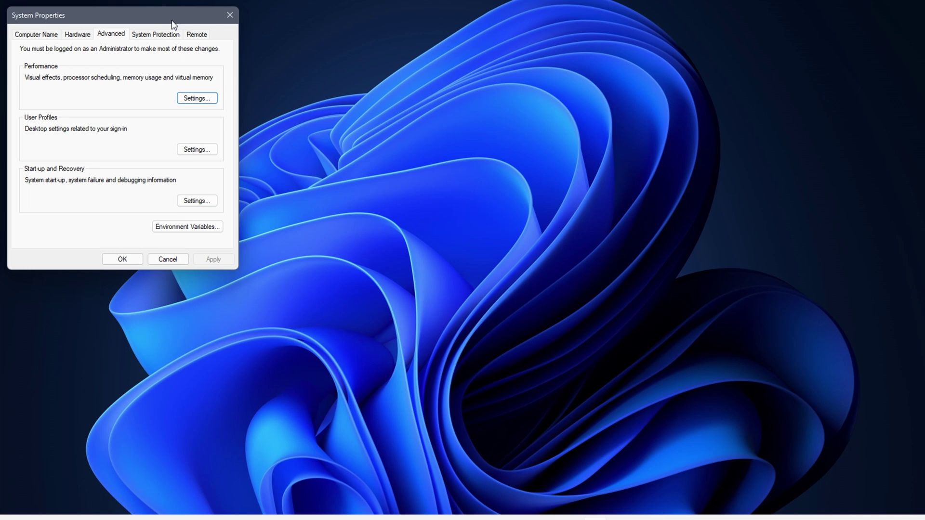
{"action": "left_click_drag", "start_coordinate": [172, 21], "coordinate": [471, 142]}
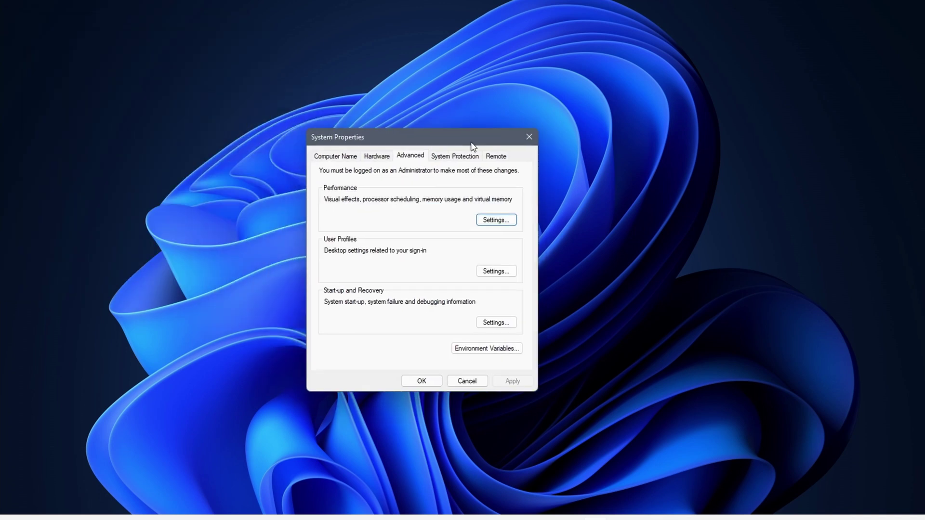
- Set visual effects to best performance, keeping smooth font edges, thumbnails and window contents while dragging
{"action": "left_click", "coordinate": [507, 221]}
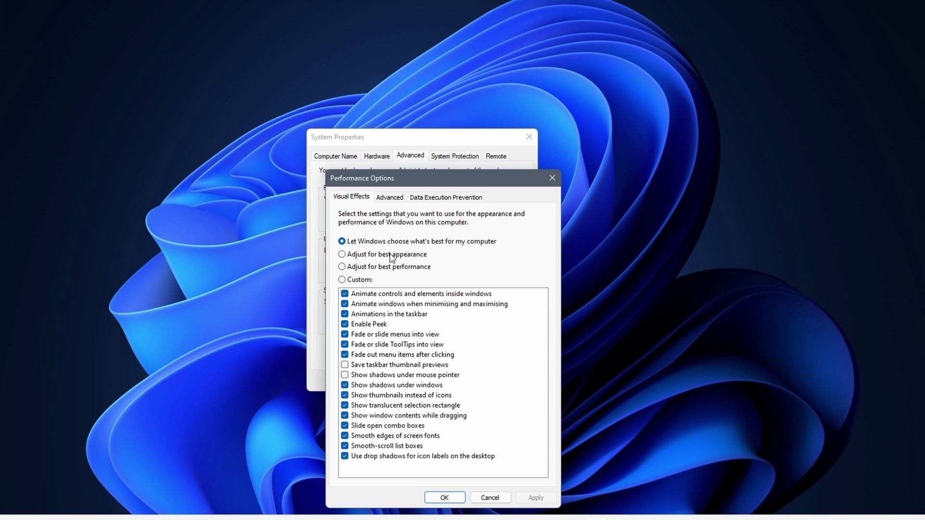
{"action": "left_click", "coordinate": [362, 268]}
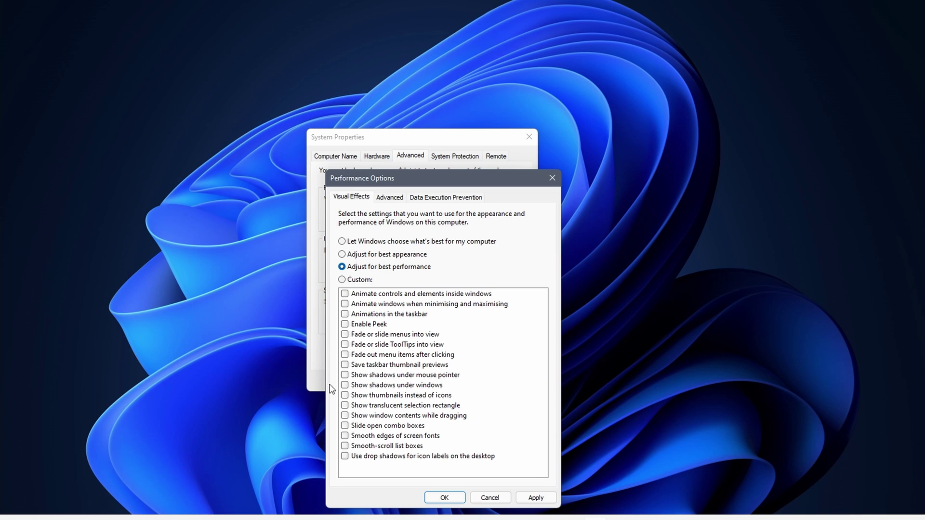
{"action": "left_click", "coordinate": [349, 440]}
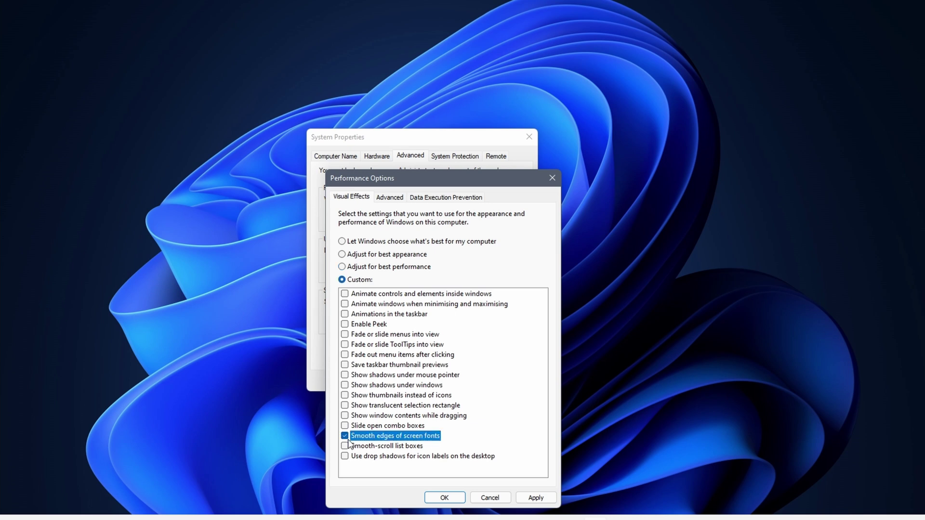
{"action": "left_click", "coordinate": [347, 397]}
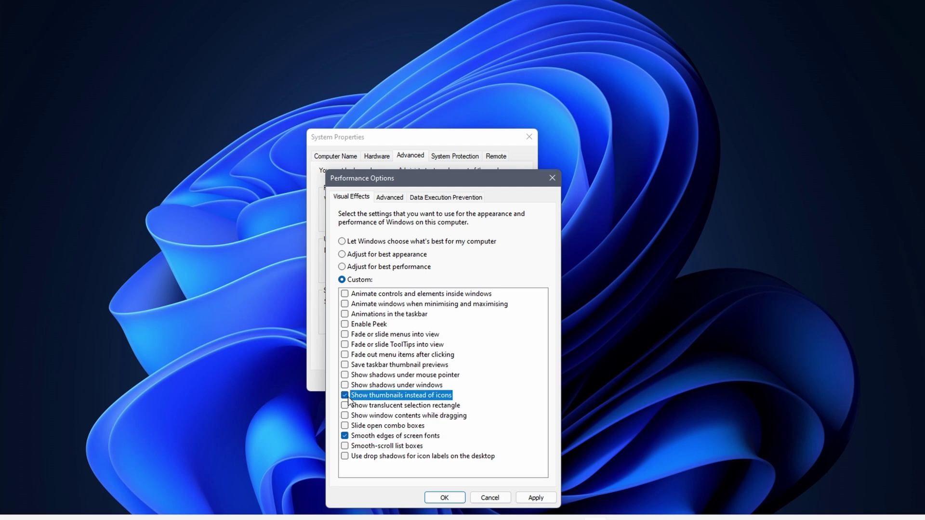
{"action": "left_click", "coordinate": [345, 416]}
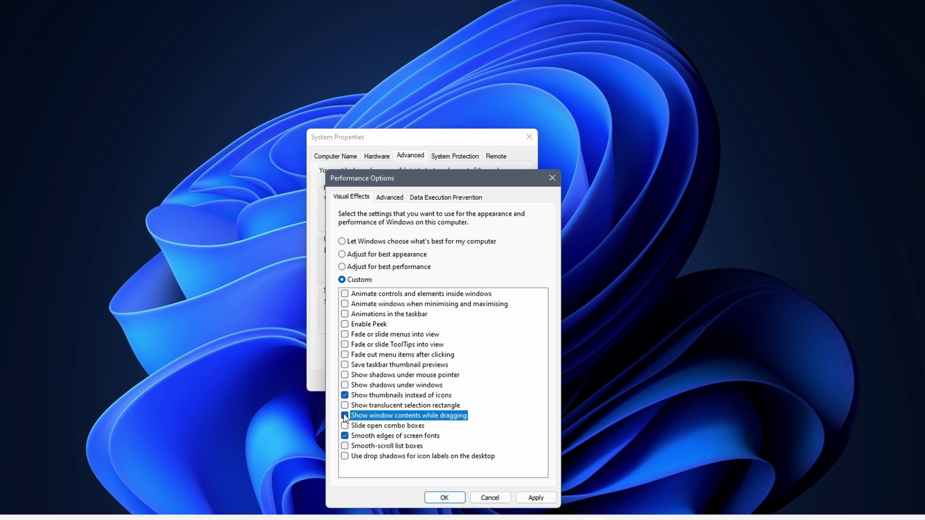
{"action": "left_click", "coordinate": [444, 496]}
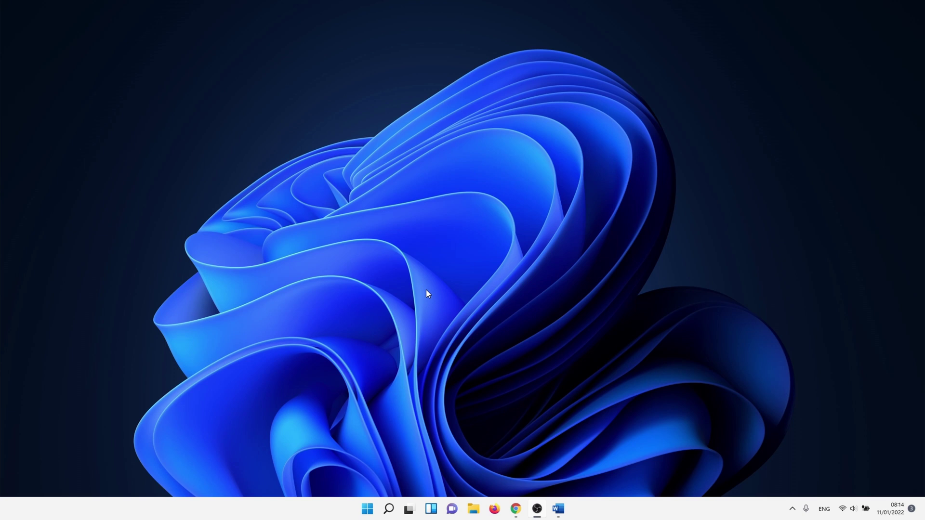
- Search 'windows update set' to open Windows Update settings and run Check for updates
{"action": "left_click", "coordinate": [397, 510]}
{"action": "type", "text": "w"}
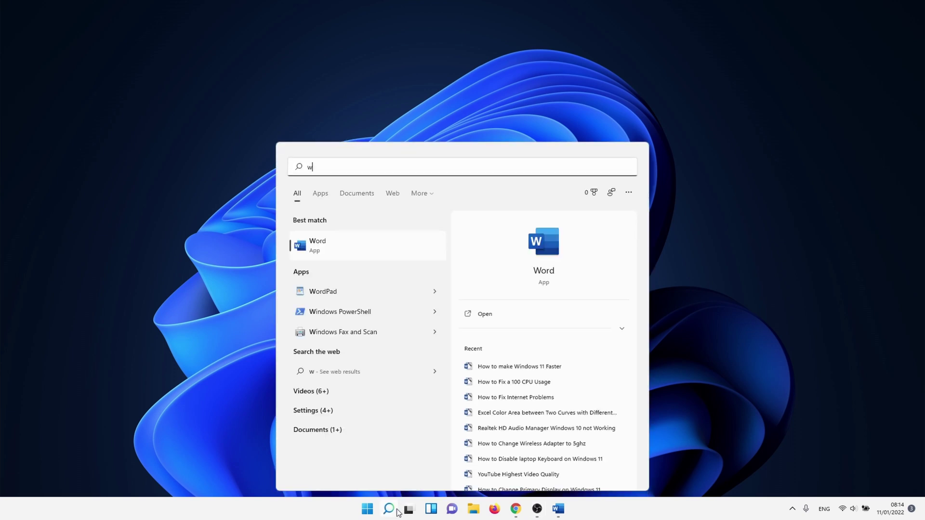
{"action": "type", "text": "indows upda"}
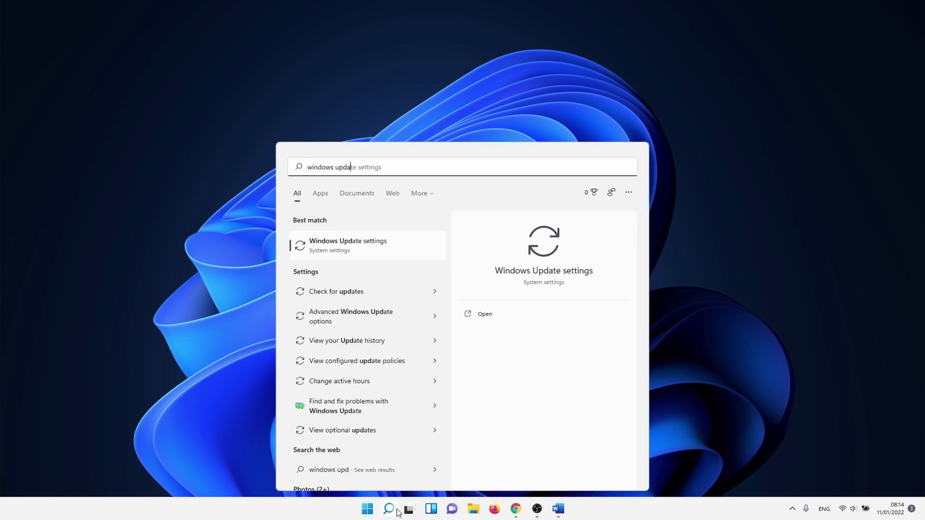
{"action": "type", "text": "te set"}
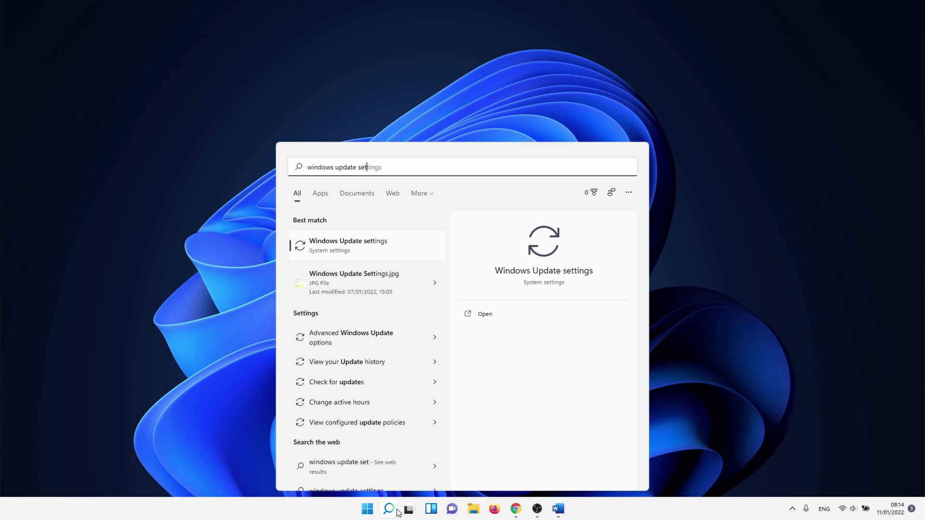
{"action": "left_click", "coordinate": [405, 246]}
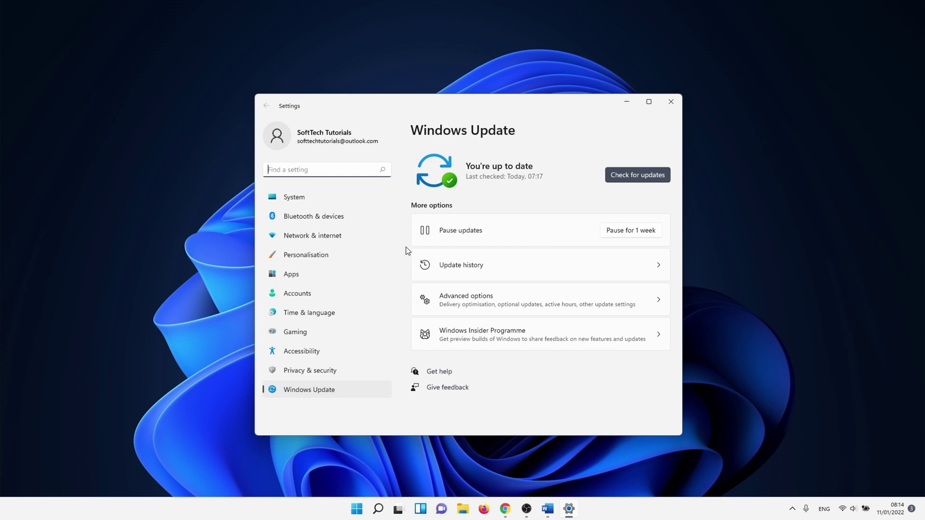
{"action": "left_click", "coordinate": [615, 182]}
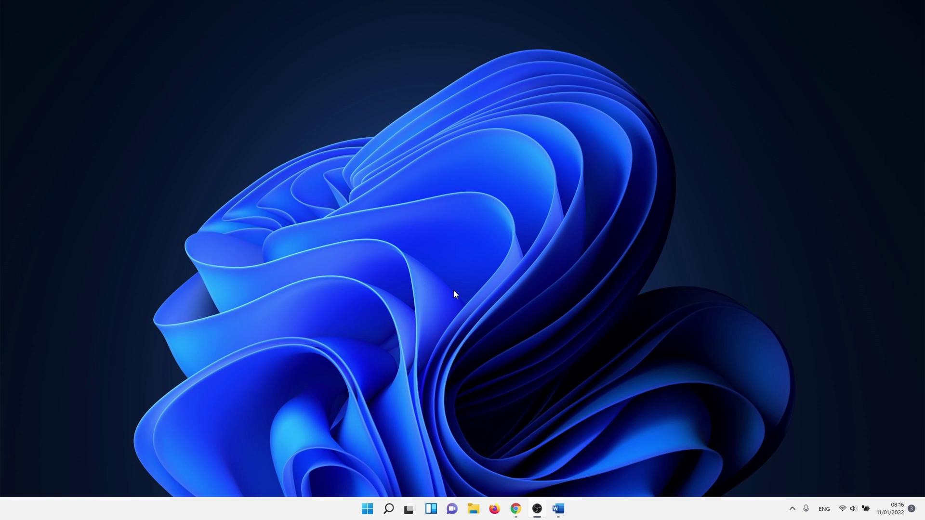
- Search 'advanced system set' to reopen System Properties and centre its window
{"action": "left_click", "coordinate": [391, 506]}
{"action": "type", "text": "adva"}
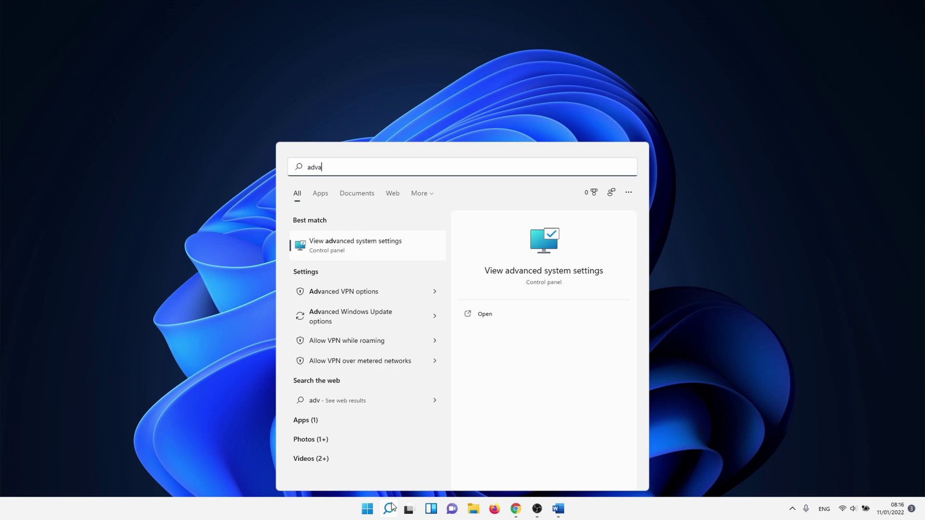
{"action": "type", "text": "nced system set"}
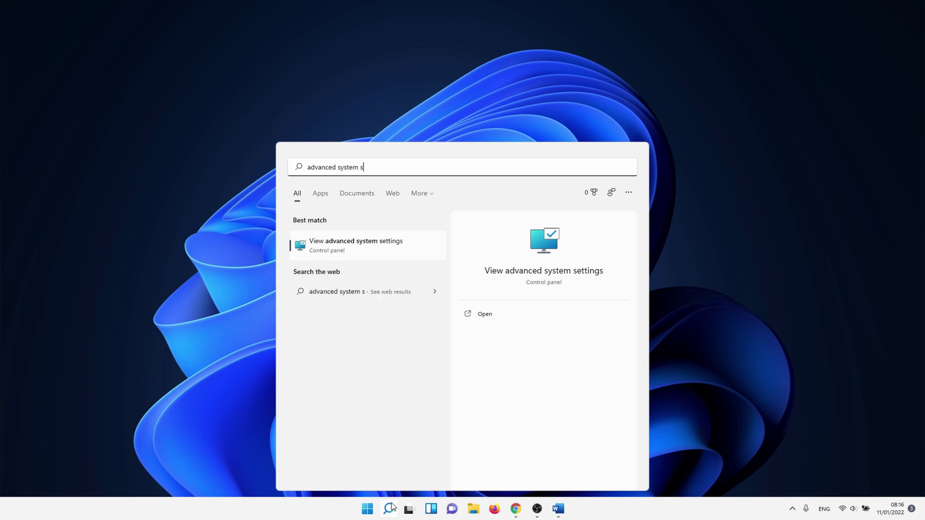
{"action": "left_click", "coordinate": [332, 240]}
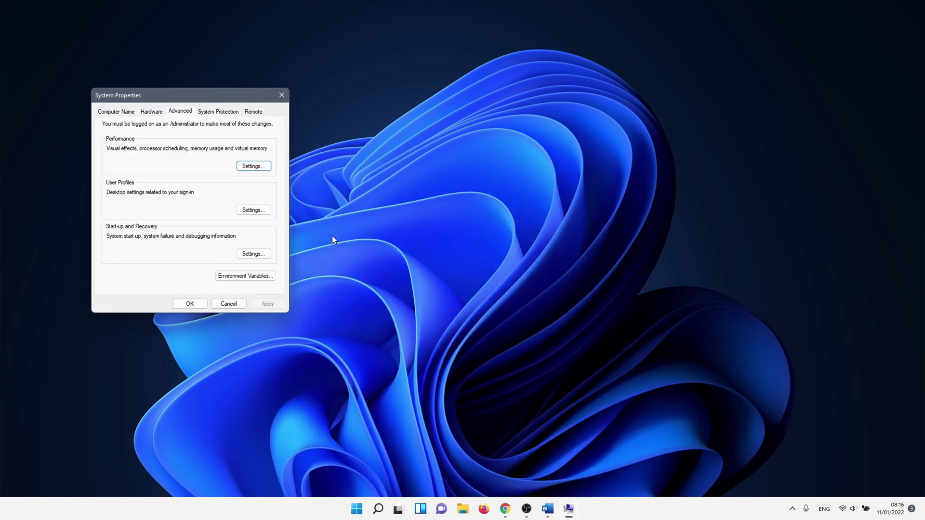
{"action": "left_click_drag", "start_coordinate": [219, 92], "coordinate": [447, 171]}
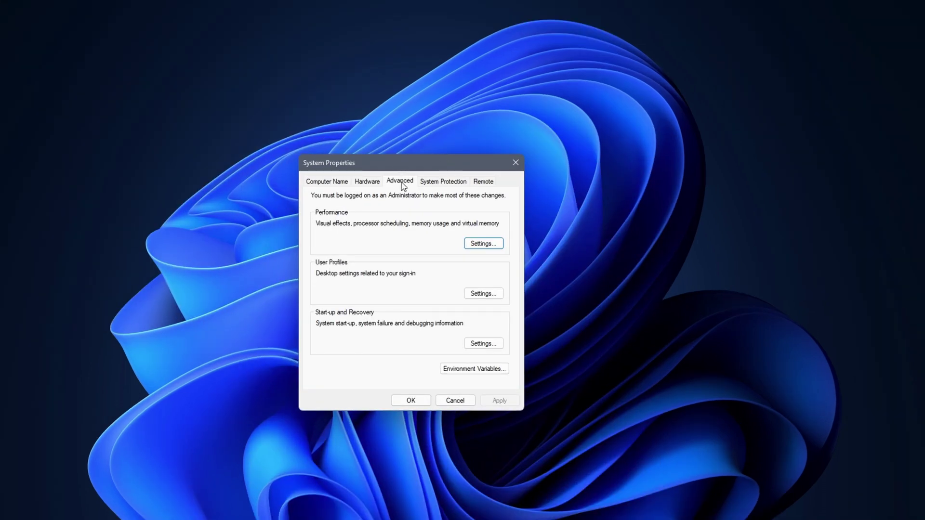
- Set the paging file to be managed automatically for all drives, dismiss the restart notice, and apply
{"action": "left_click", "coordinate": [473, 247]}
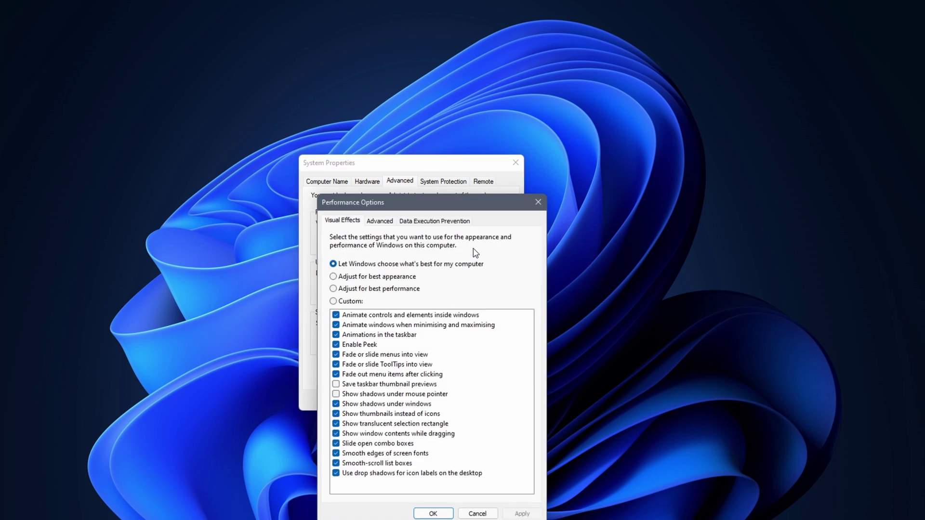
{"action": "left_click", "coordinate": [381, 223]}
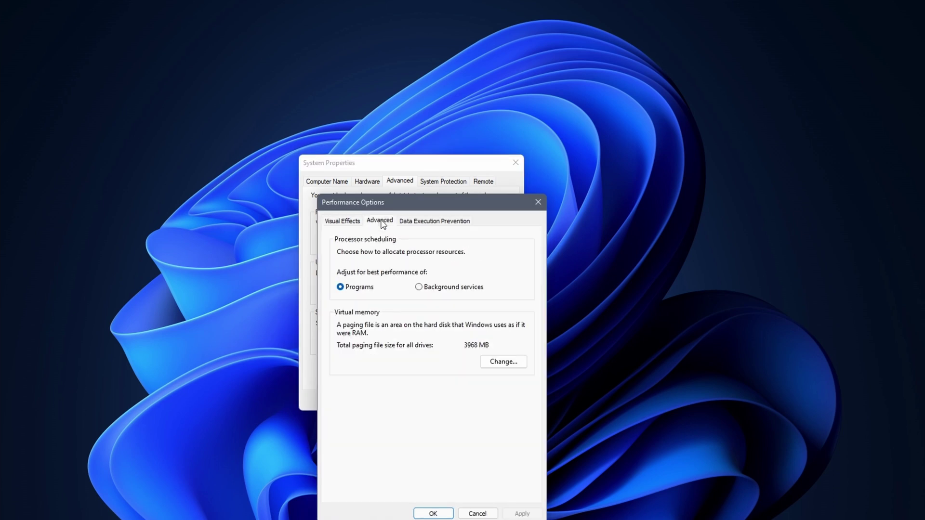
{"action": "left_click", "coordinate": [495, 363]}
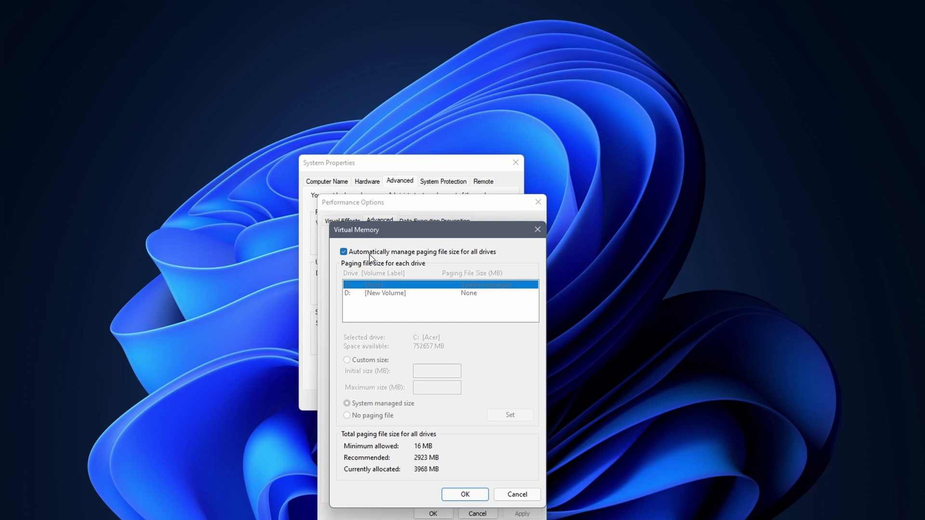
{"action": "left_click", "coordinate": [465, 495]}
{"action": "left_click", "coordinate": [542, 291]}
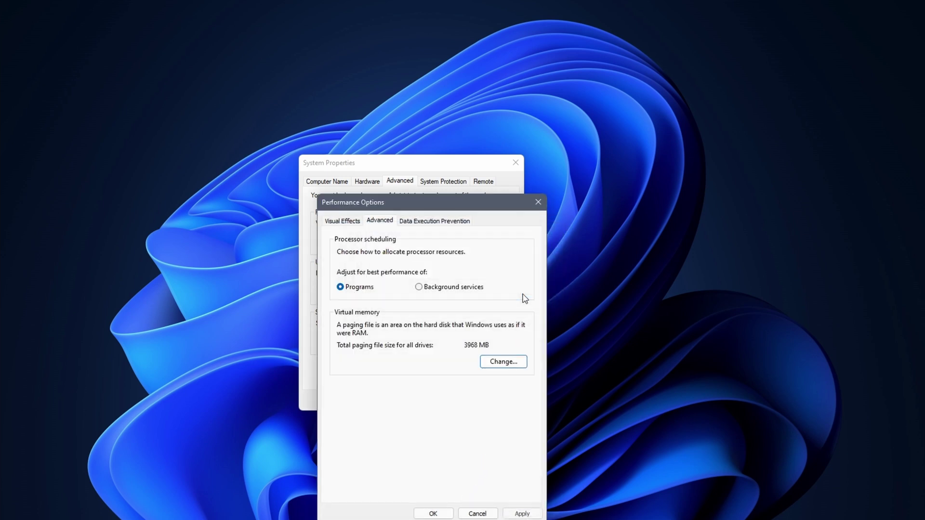
{"action": "left_click", "coordinate": [523, 514]}
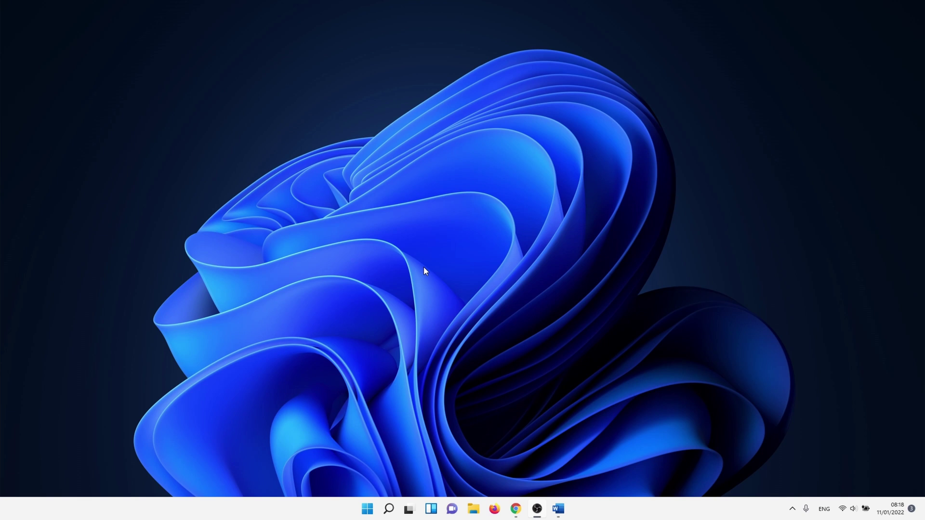
- Switch Business on under Personalisation > Device usage, alongside Gaming
{"action": "right_click", "coordinate": [367, 509]}
{"action": "left_click", "coordinate": [368, 412]}
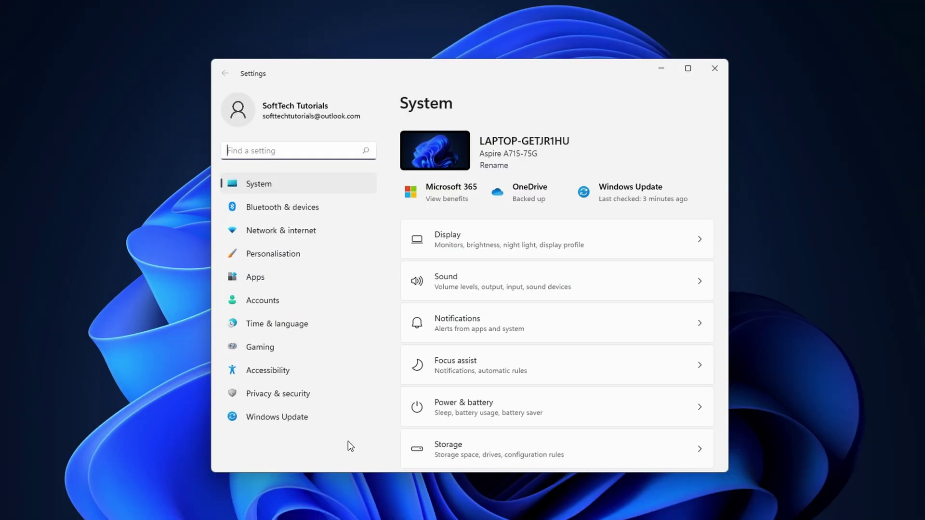
{"action": "left_click", "coordinate": [313, 256]}
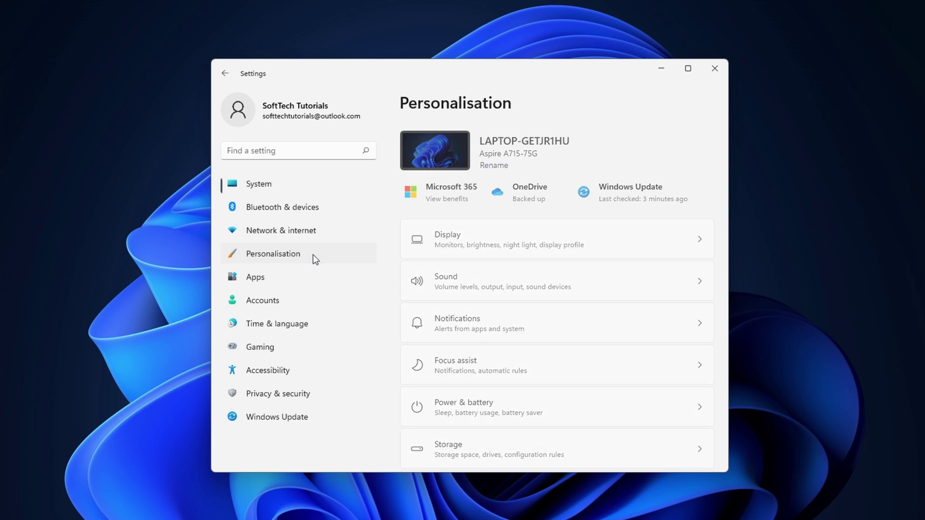
{"action": "scroll", "coordinate": [501, 359], "scroll_direction": "down", "scroll_amount": 5}
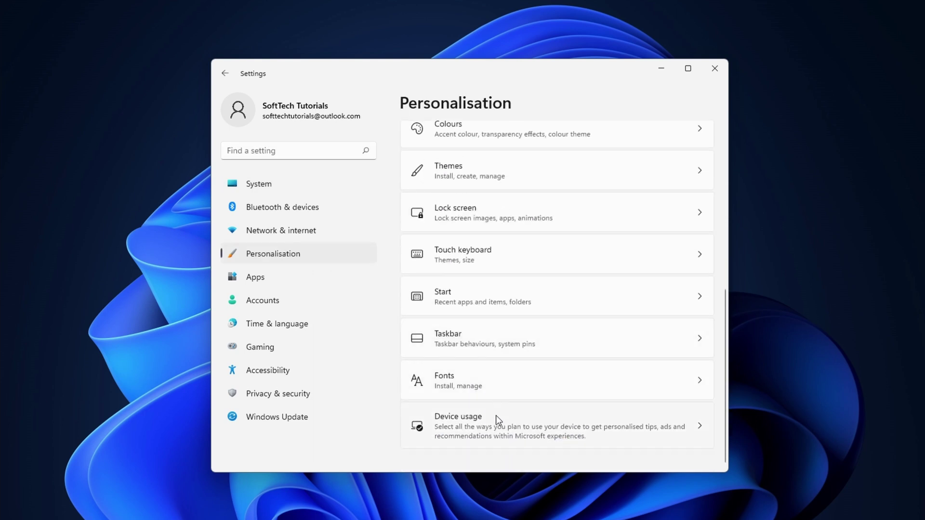
{"action": "left_click", "coordinate": [495, 427]}
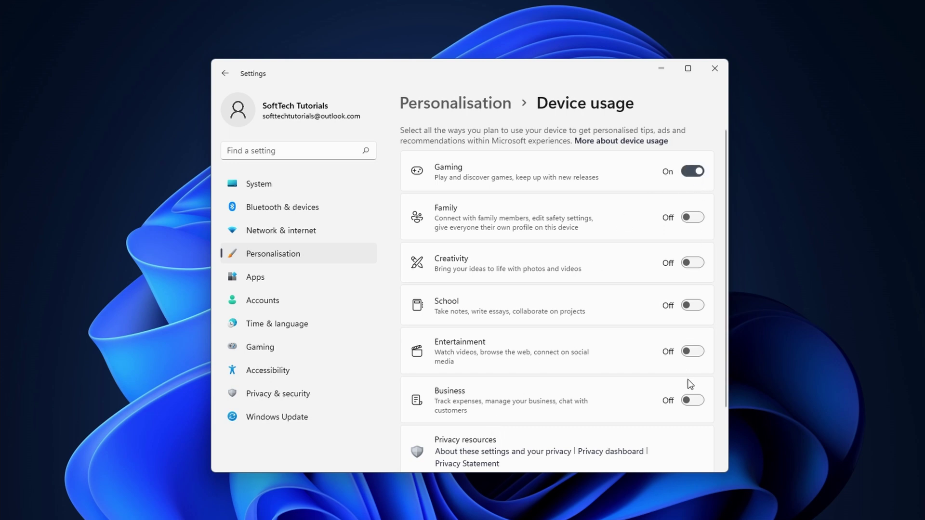
{"action": "left_click", "coordinate": [692, 401]}
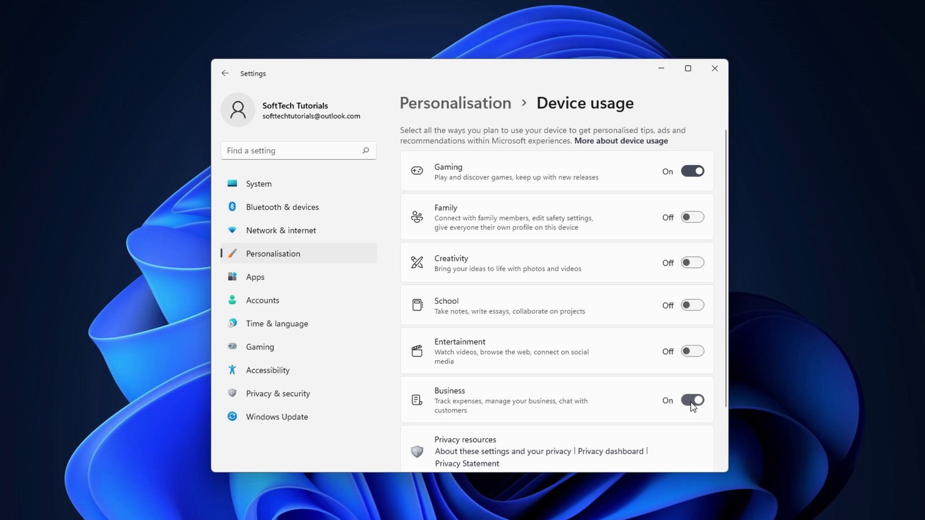